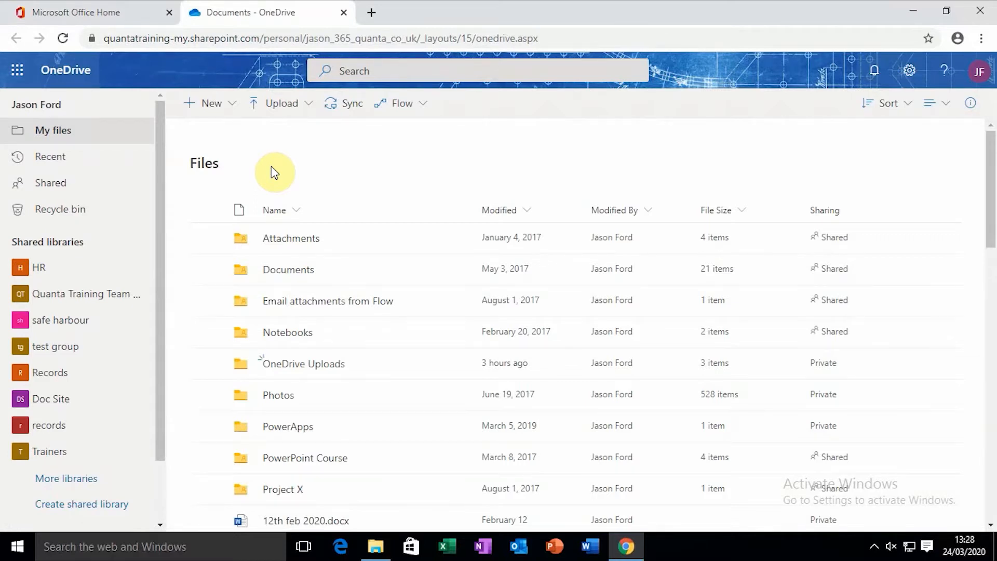
Create a new blank Word document from OneDrive's New menu and dismiss the privacy notice
left_click(216, 103)
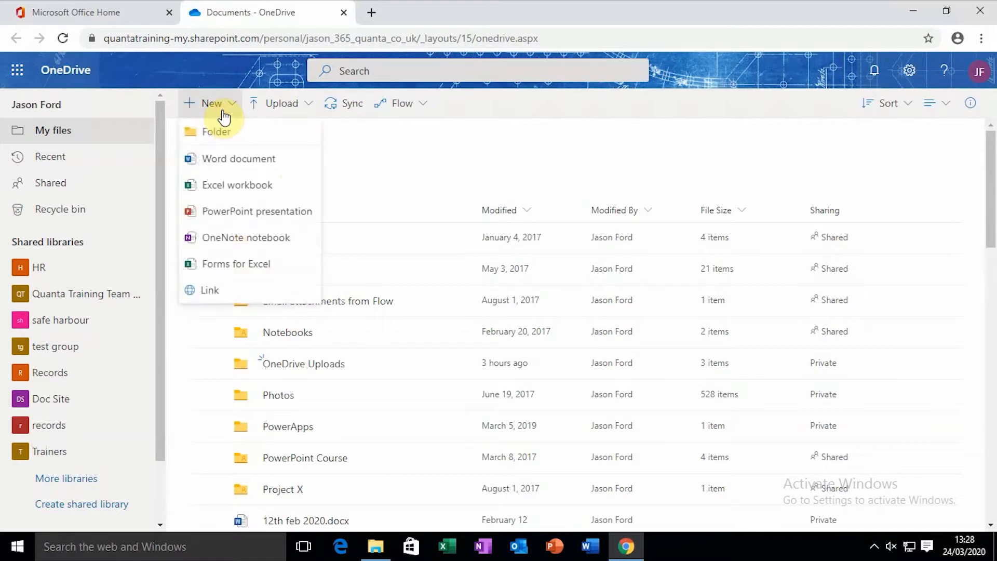
left_click(234, 160)
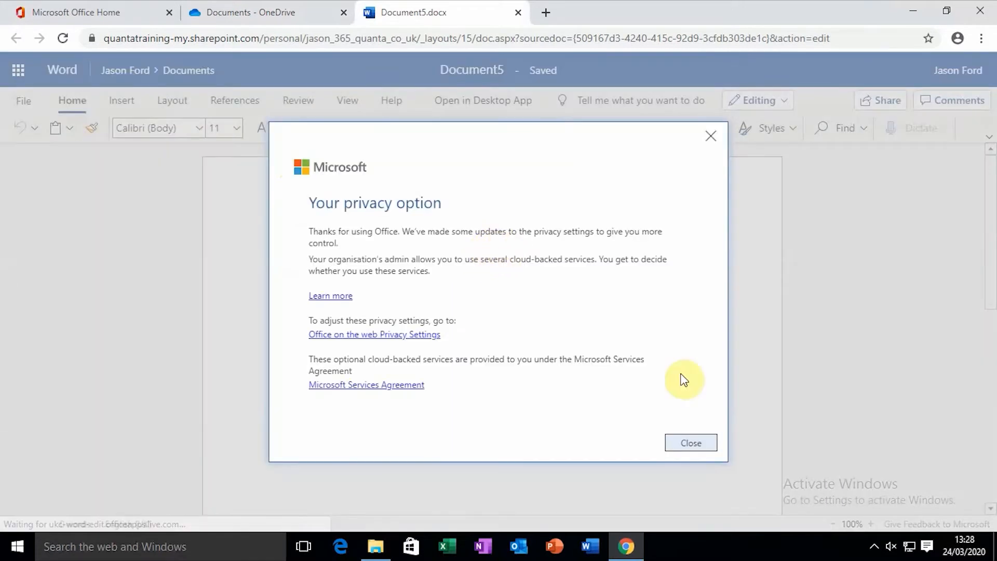
left_click(687, 444)
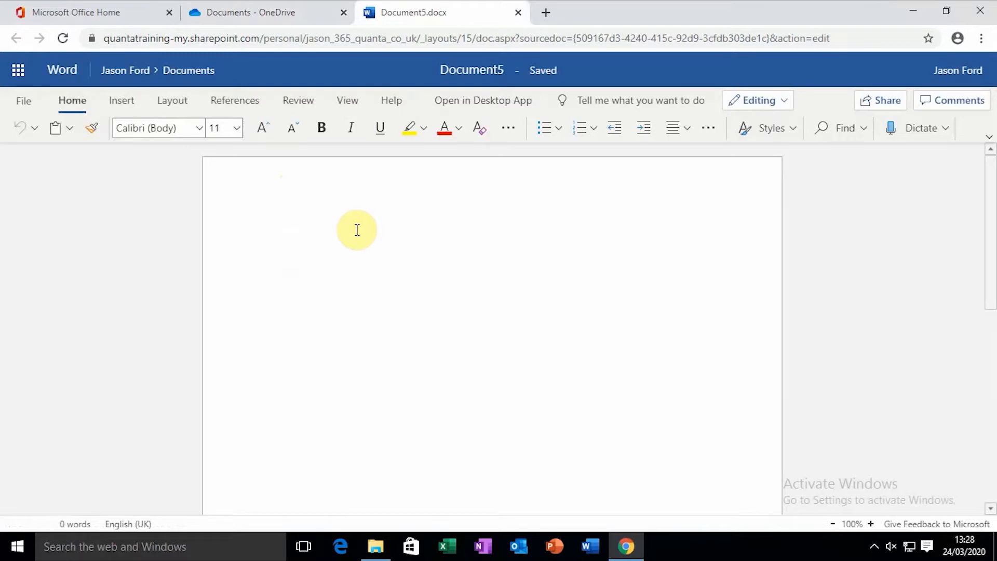
Type 'Here I am starting a new document online' and 'I don't need to save my changes though' as two lines
type("Here ")
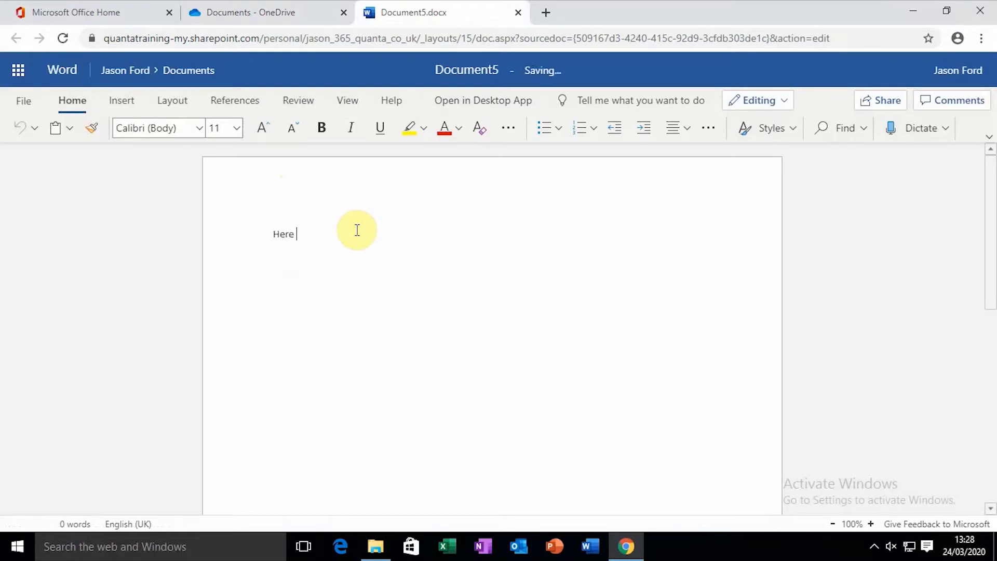
type("I am starting a new document online")
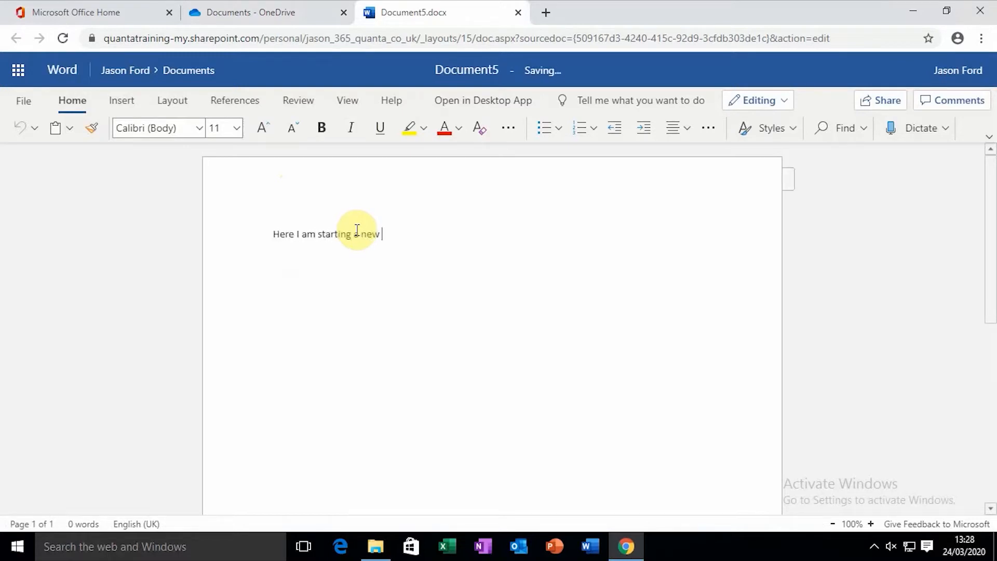
key("Return")
key("Return")
type("I don't need to ")
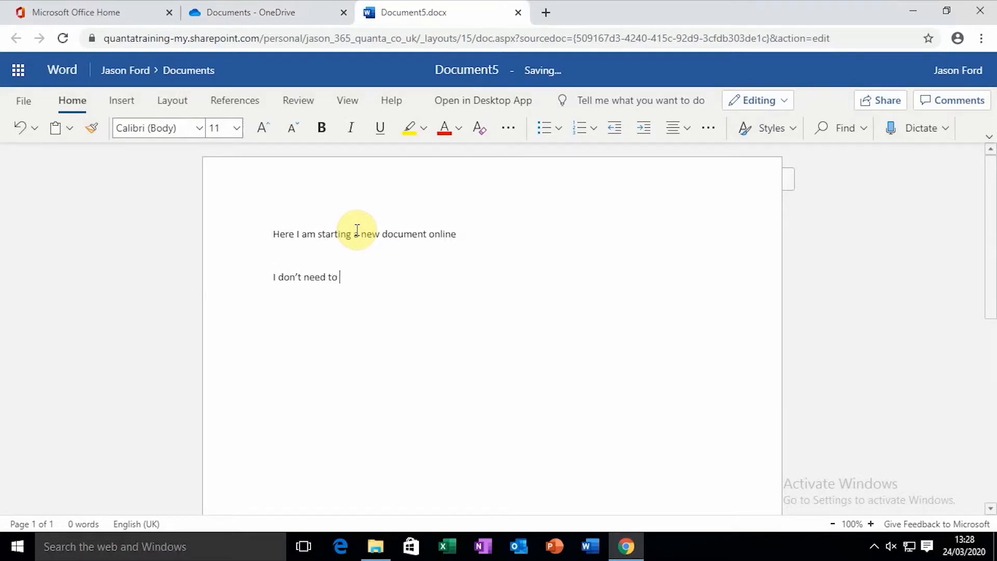
type("save my changes though")
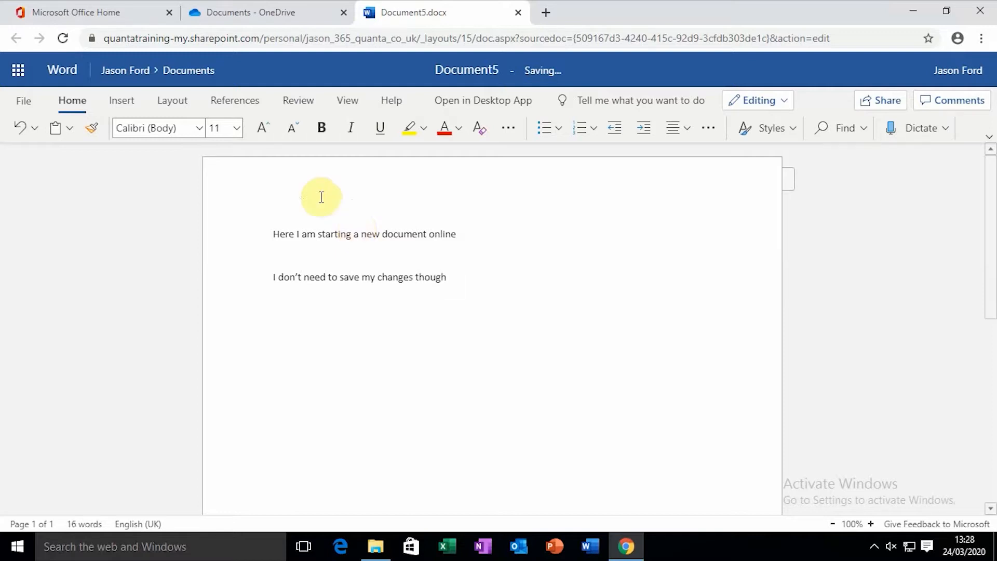
Rename the document from Document5 to 'OneDrive Word History'
left_click(478, 69)
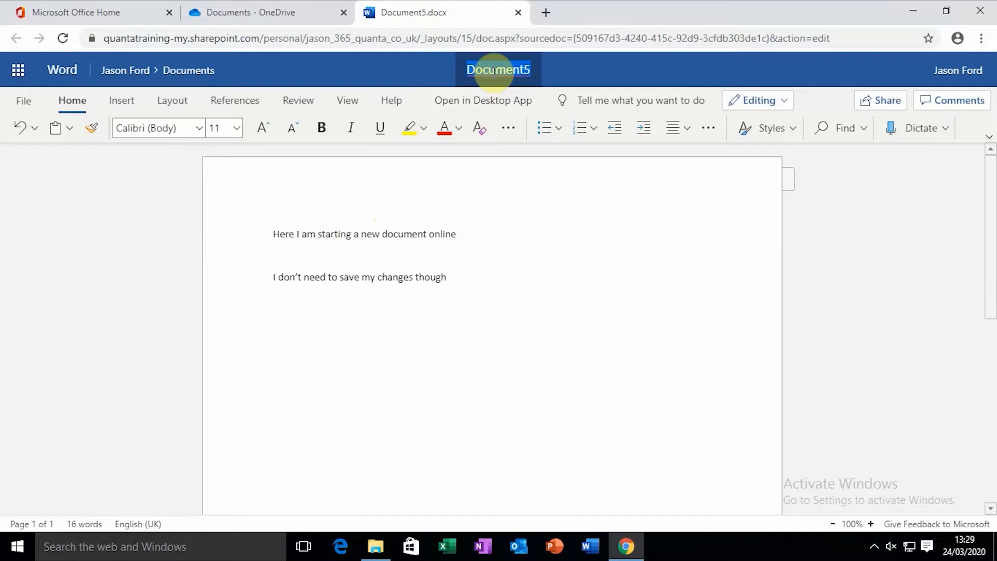
type("O")
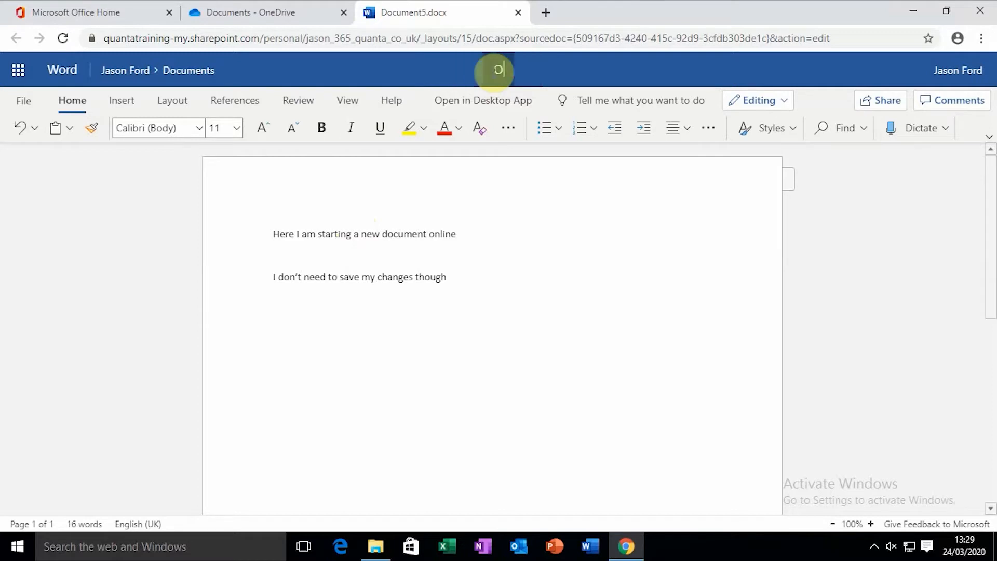
type("neDrive Word History")
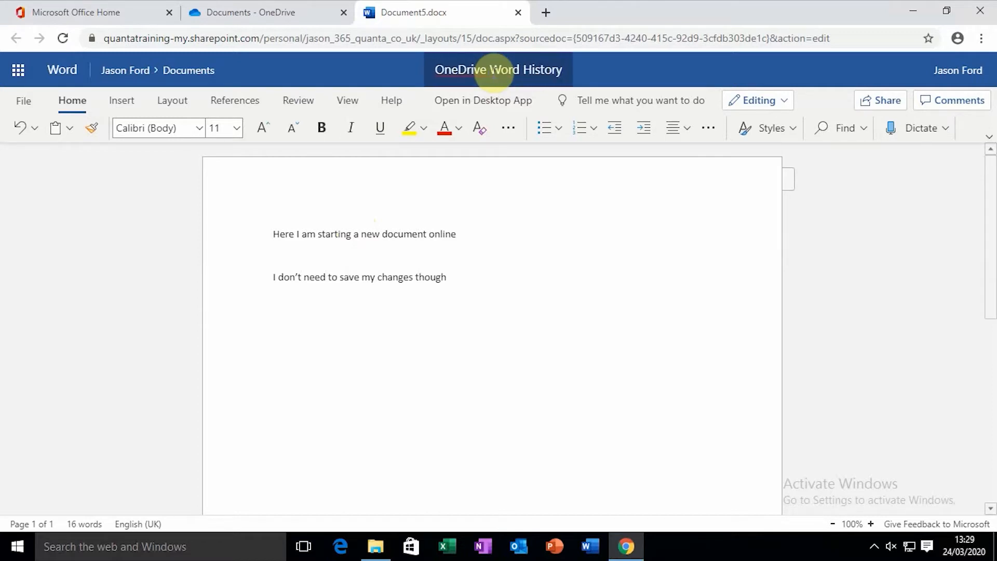
key("Return")
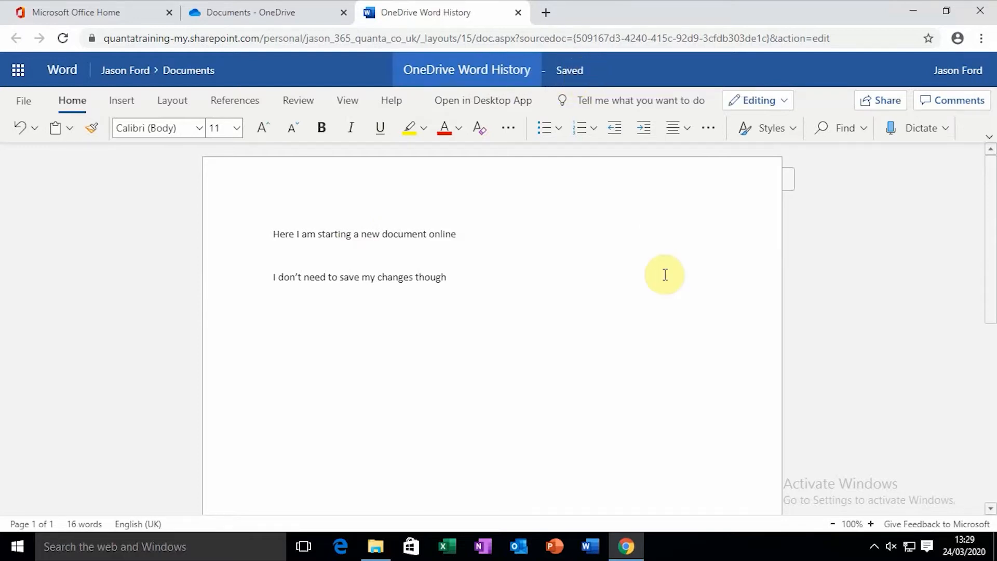
Look over the File menu's Save As options, then close the OneDrive Word History tab
left_click(22, 104)
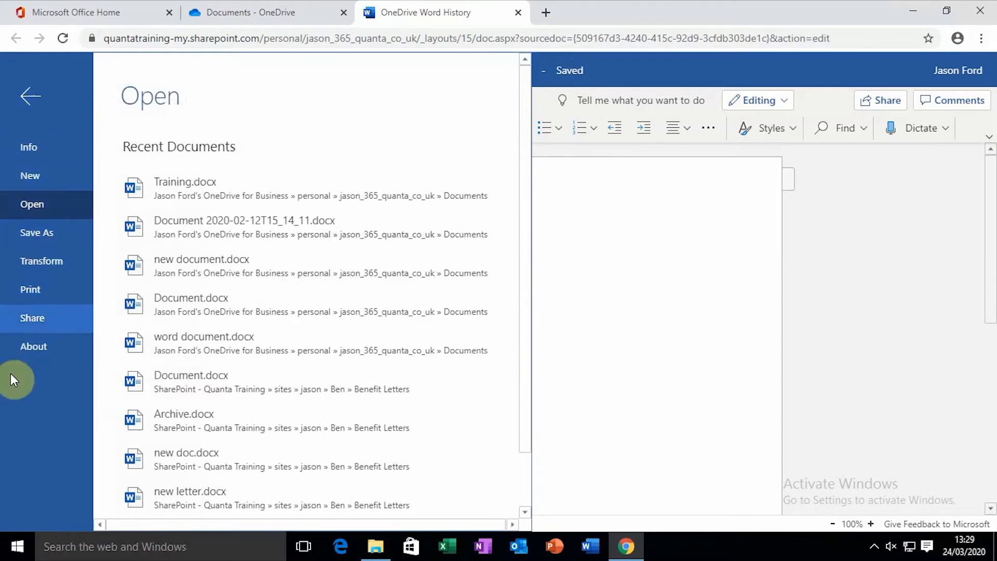
left_click(40, 235)
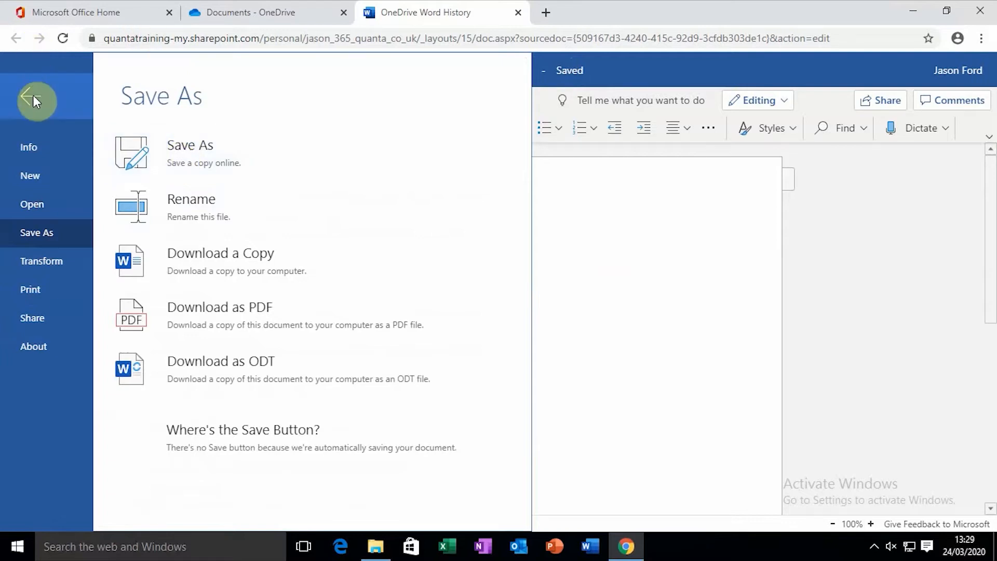
left_click(518, 13)
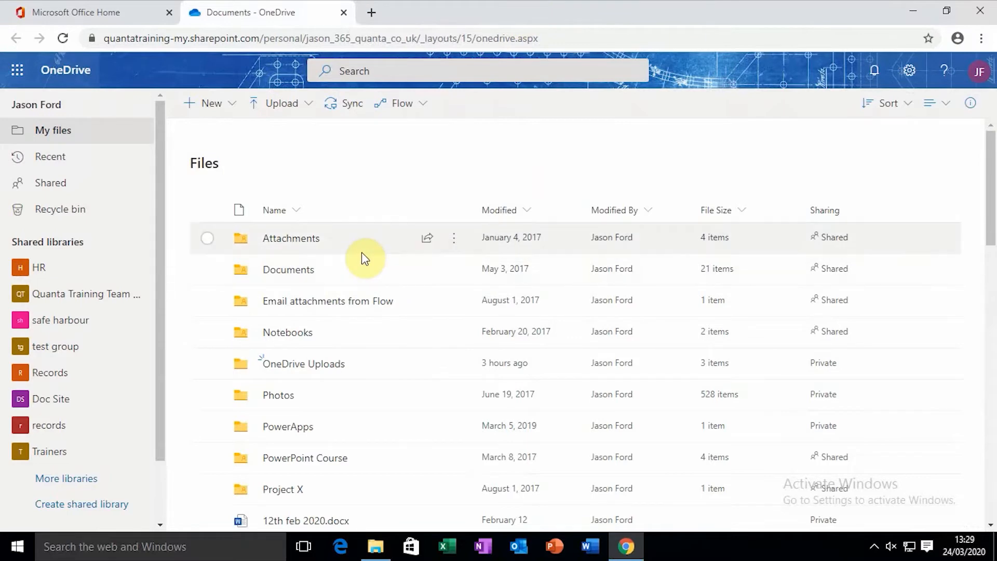
Scroll the My files list and open OneDrive Word History.docx in Word for the web
scroll(361, 252, "down", 12)
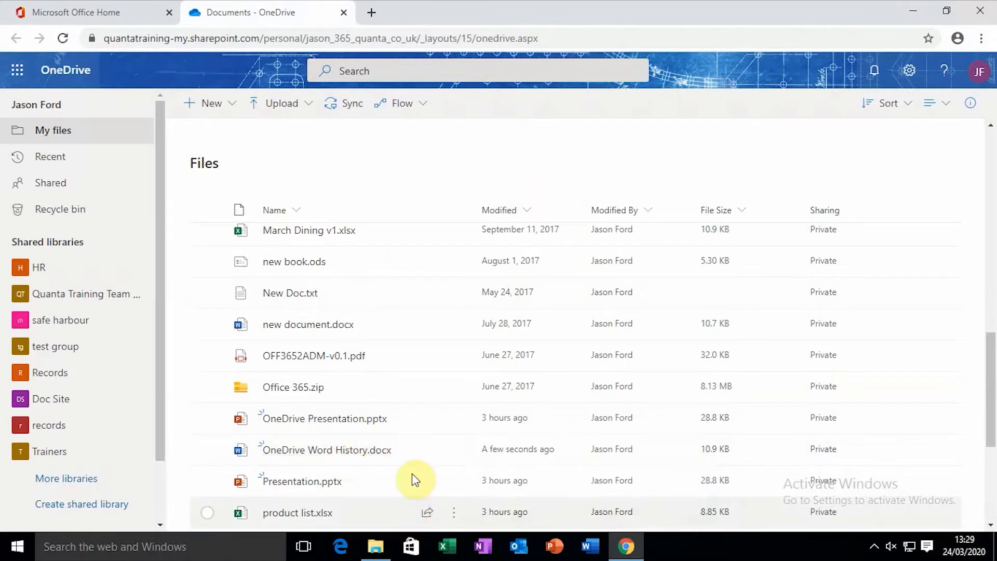
mouse_move(385, 461)
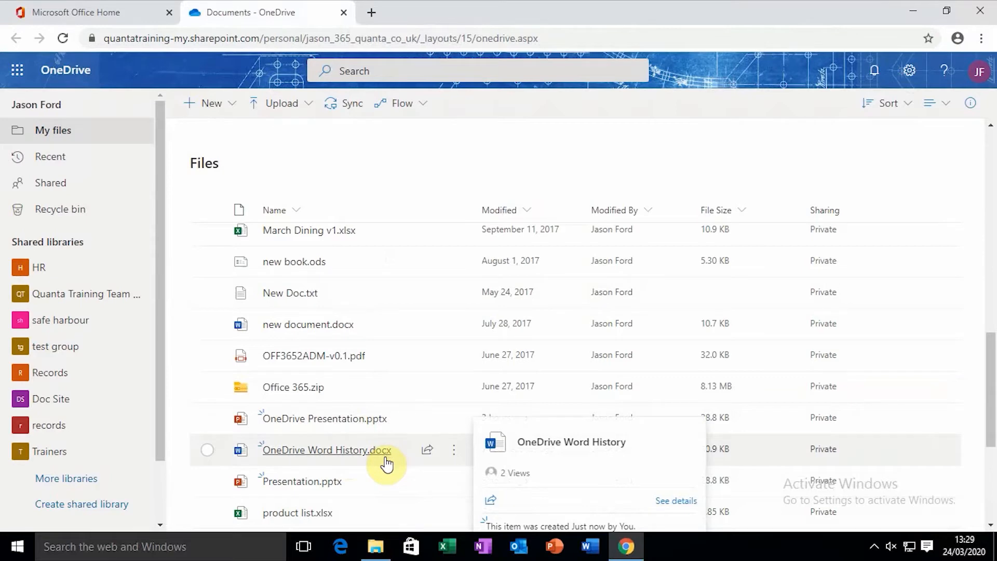
left_click(385, 456)
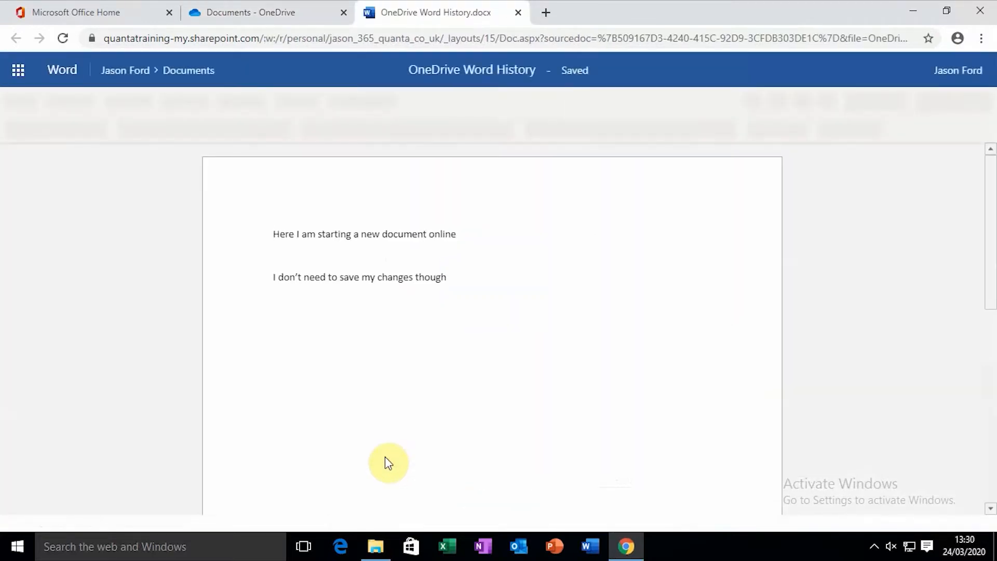
Add 'Here are some new changes I am making' and 'And some more for good measure.' below the existing text
left_click(472, 275)
key("Return")
key("Return")
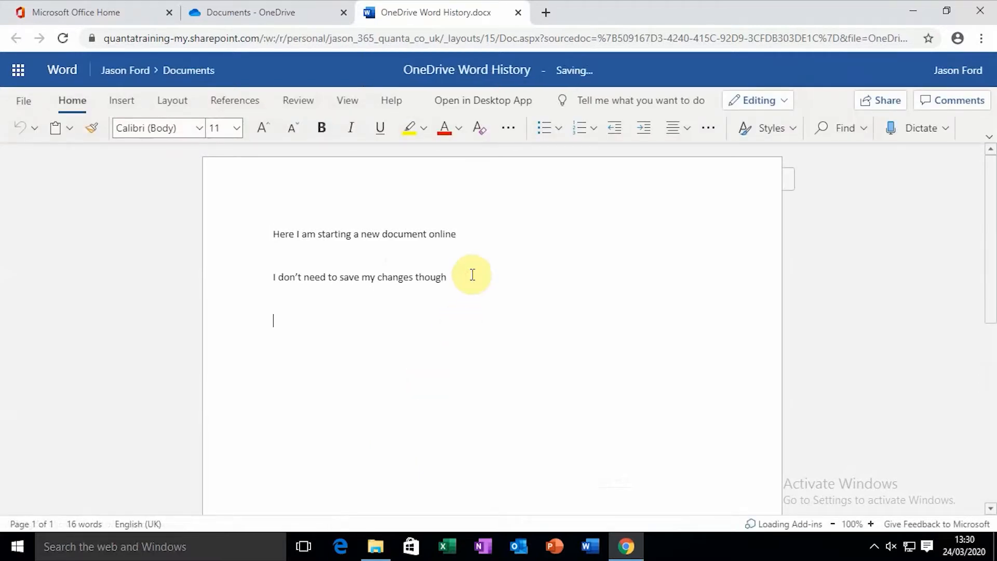
type("Here are some ne")
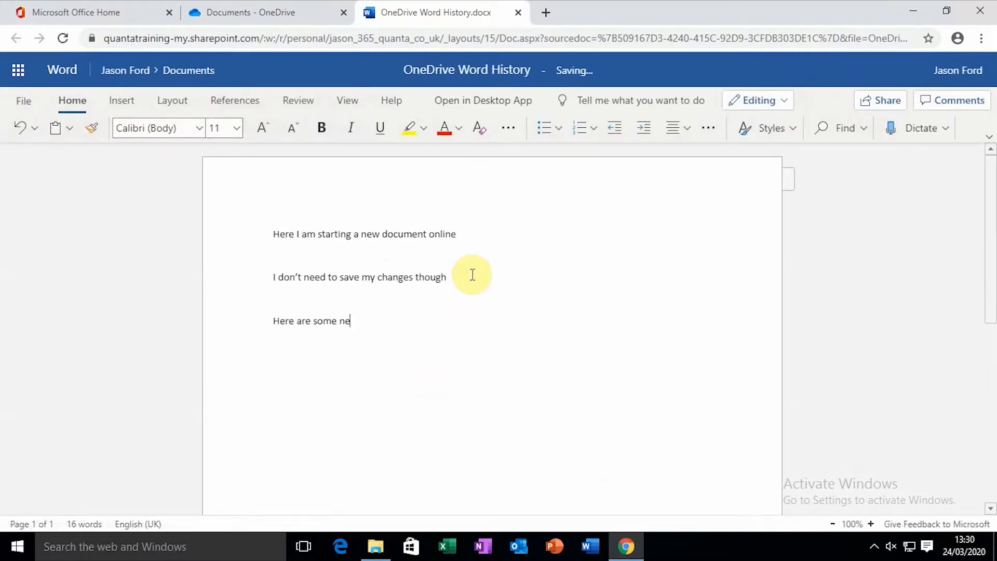
type("w changes I am making")
key("Return")
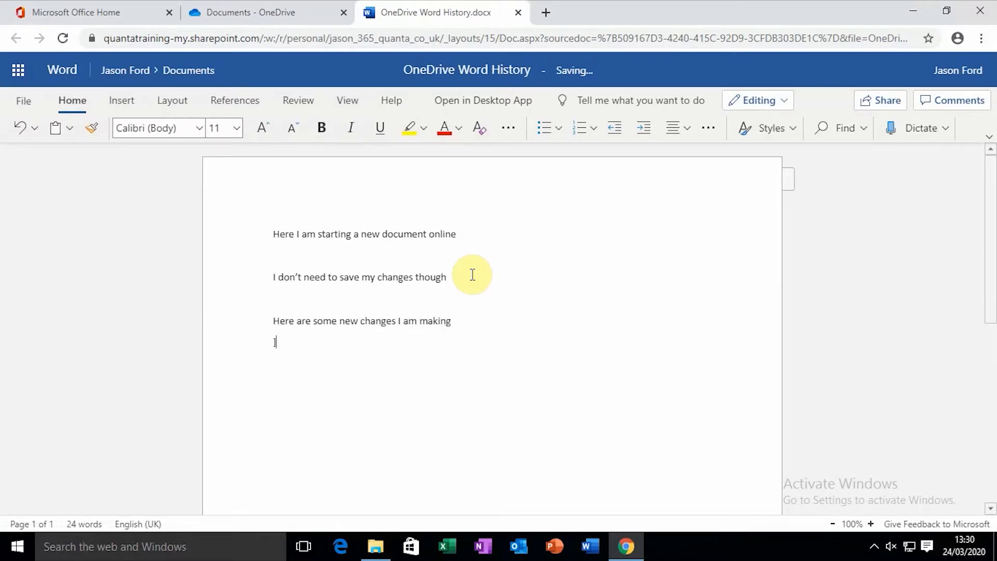
key("BackSpace")
key("BackSpace")
type("And some more for good measure")
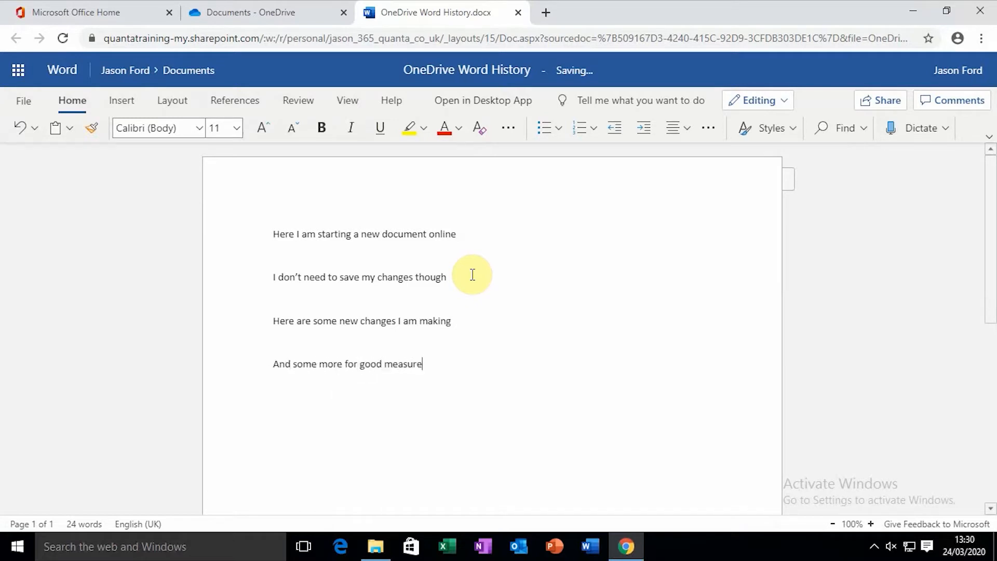
type(".")
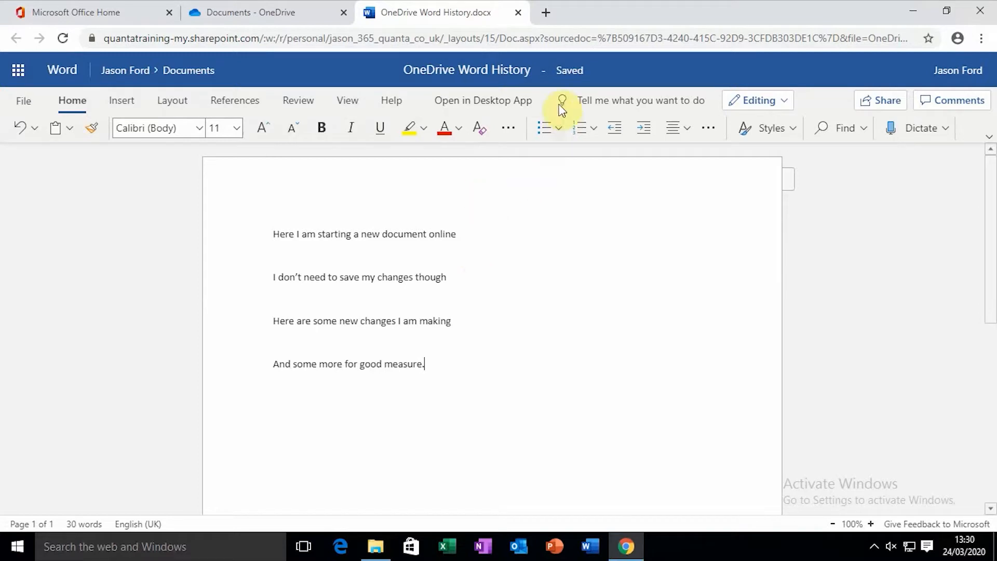
Close the edited document and reopen OneDrive Word History.docx, now 11.1 KB, from My files
left_click(520, 12)
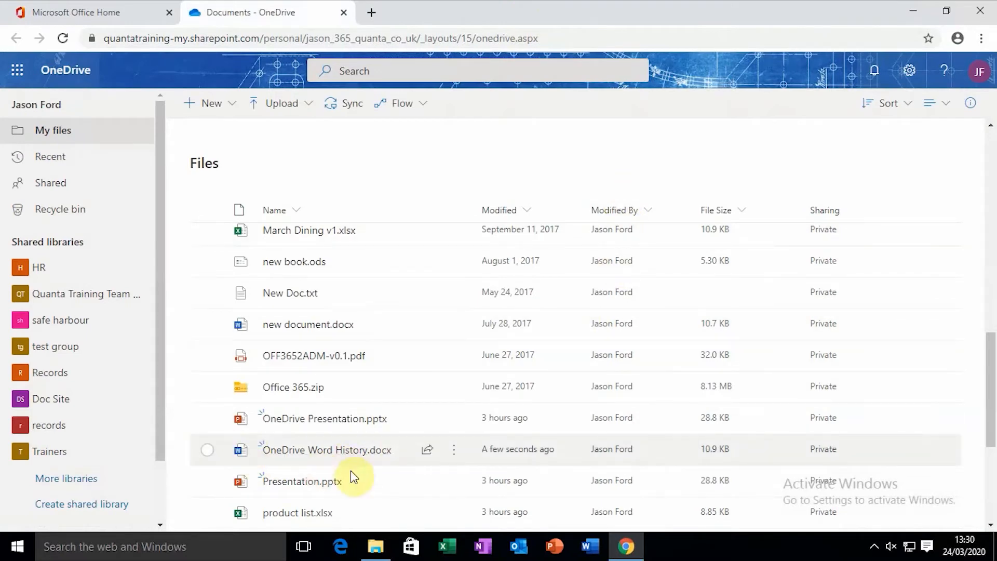
mouse_move(367, 455)
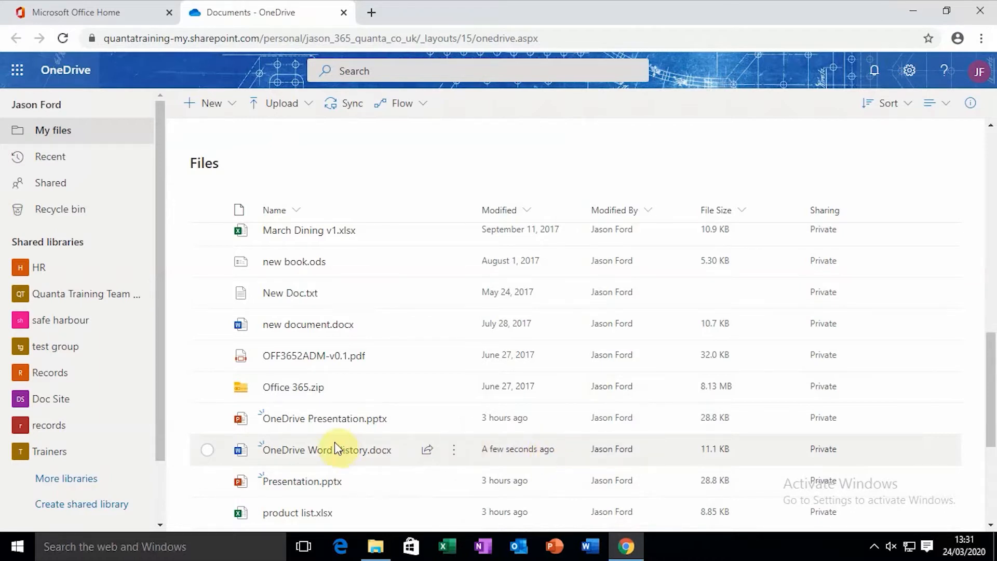
left_click(318, 449)
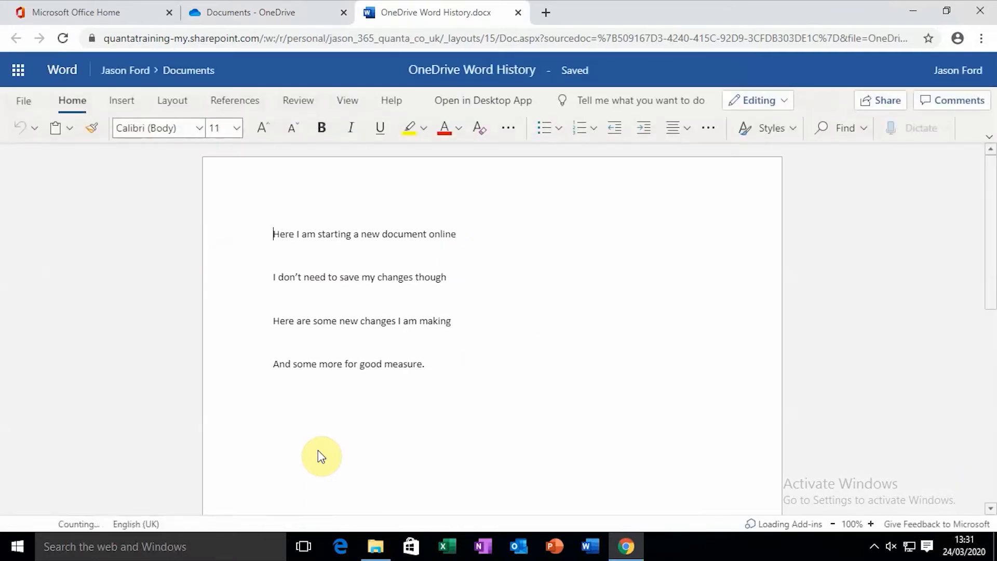
left_click(37, 130)
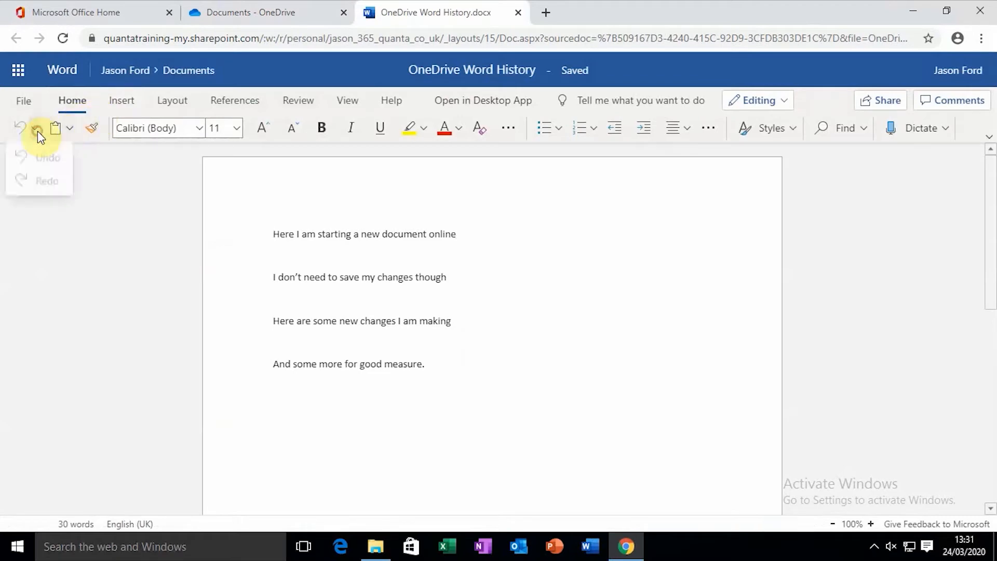
left_click(47, 158)
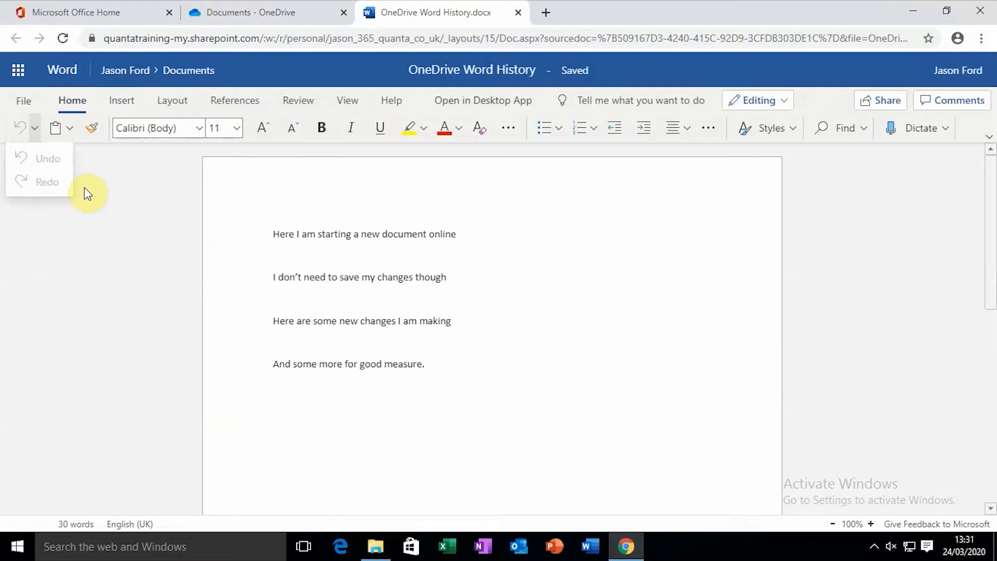
left_click(436, 360)
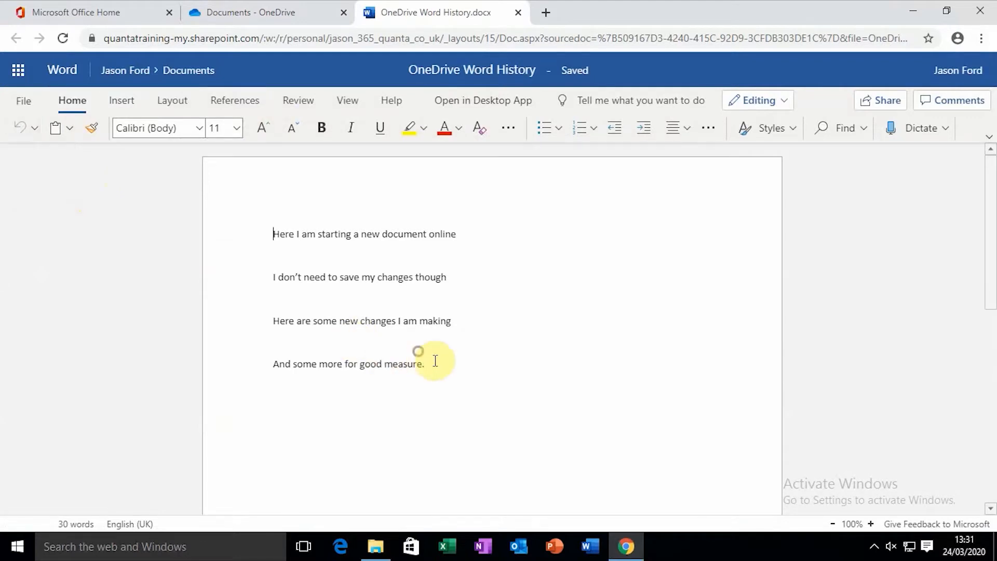
left_click(447, 357)
key("Return")
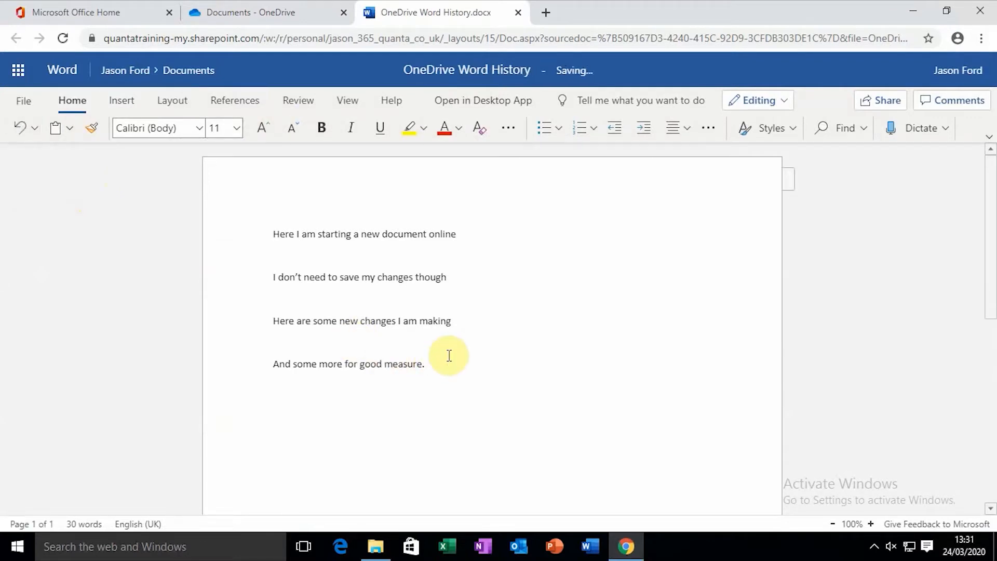
type("Whoops!")
left_click(37, 128)
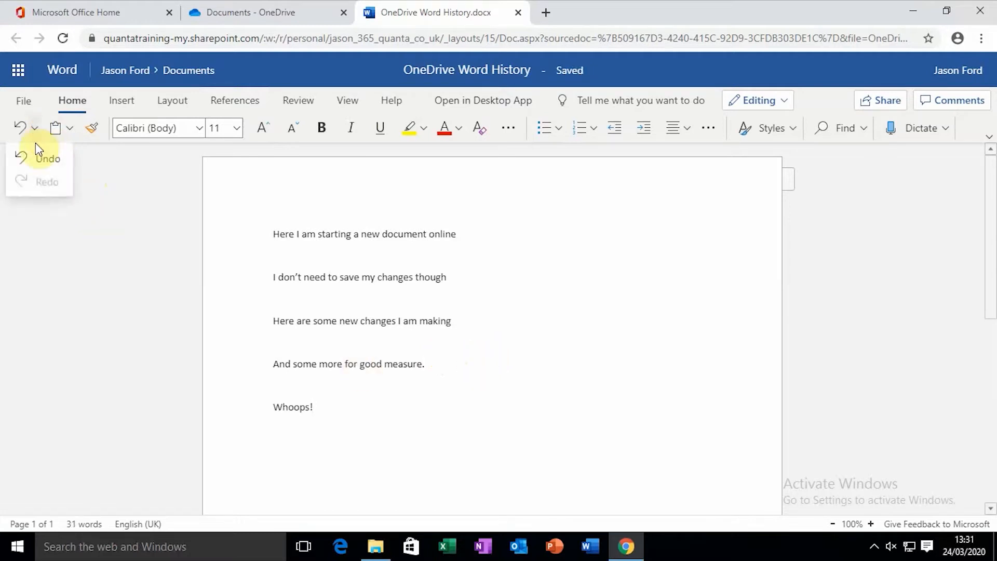
left_click(33, 158)
left_click(37, 123)
left_click(33, 155)
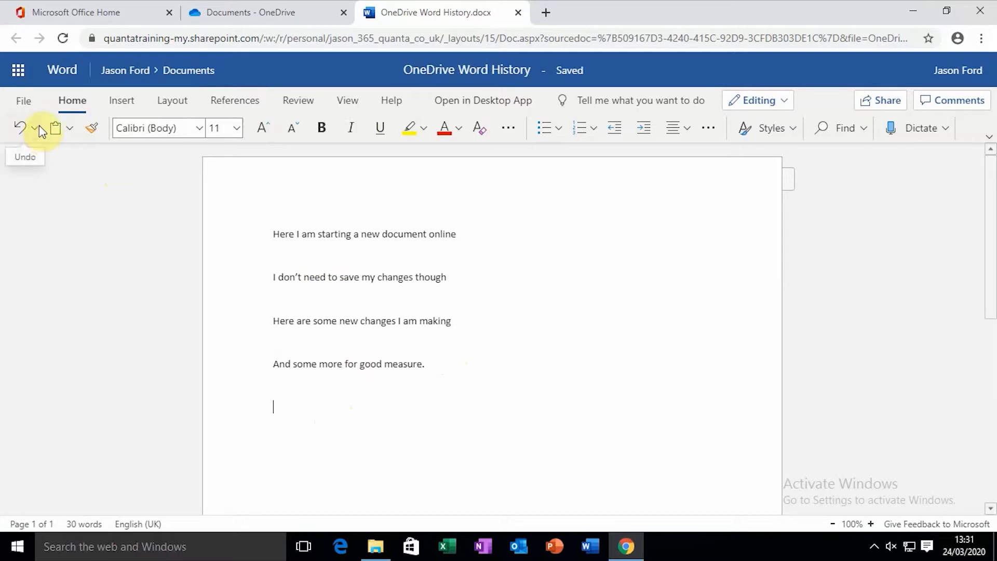
Close the document tab and open the context menu for OneDrive Word History.docx
left_click(523, 15)
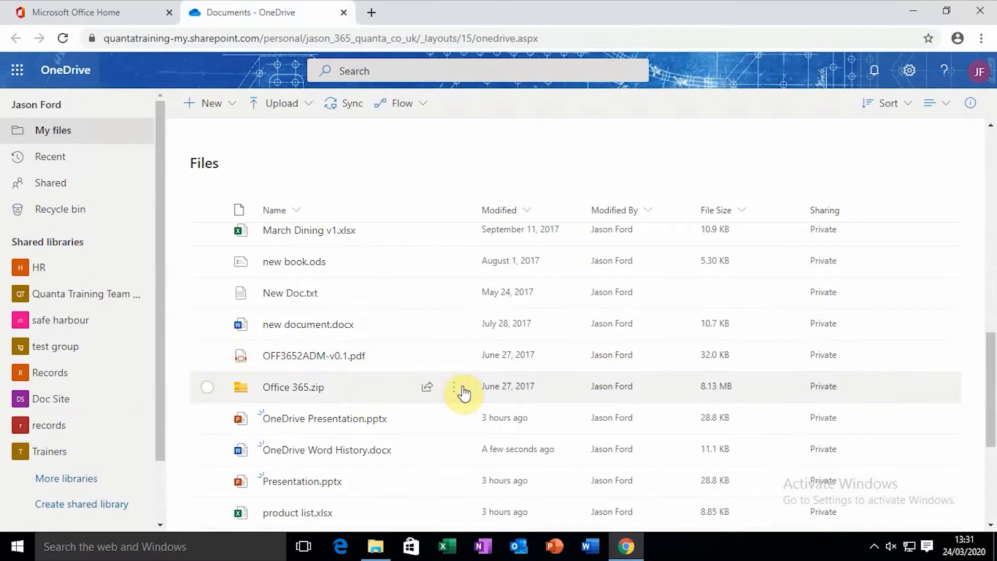
mouse_move(410, 449)
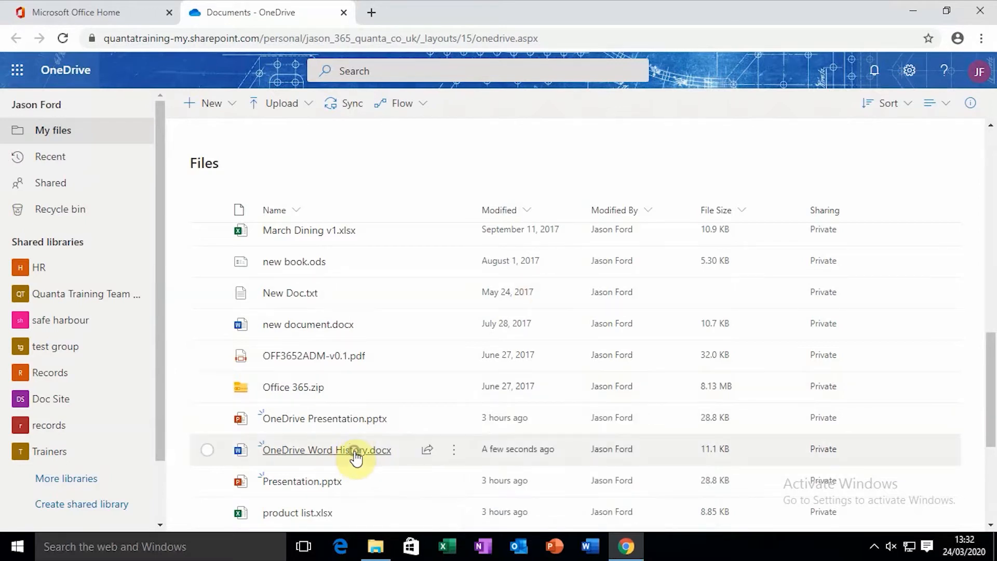
right_click(356, 456)
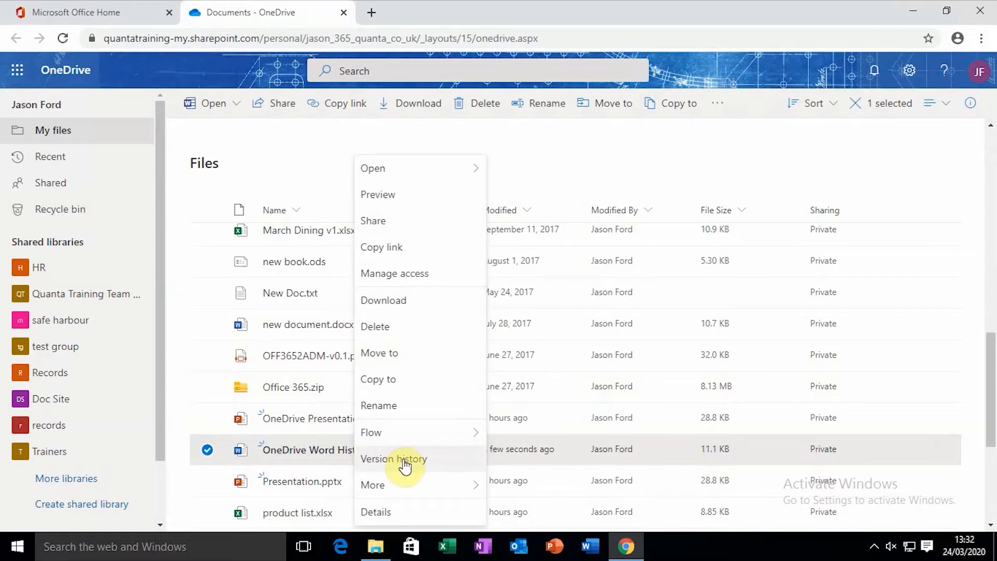
Show Version history and choose Open File on earlier version 1.0
left_click(404, 460)
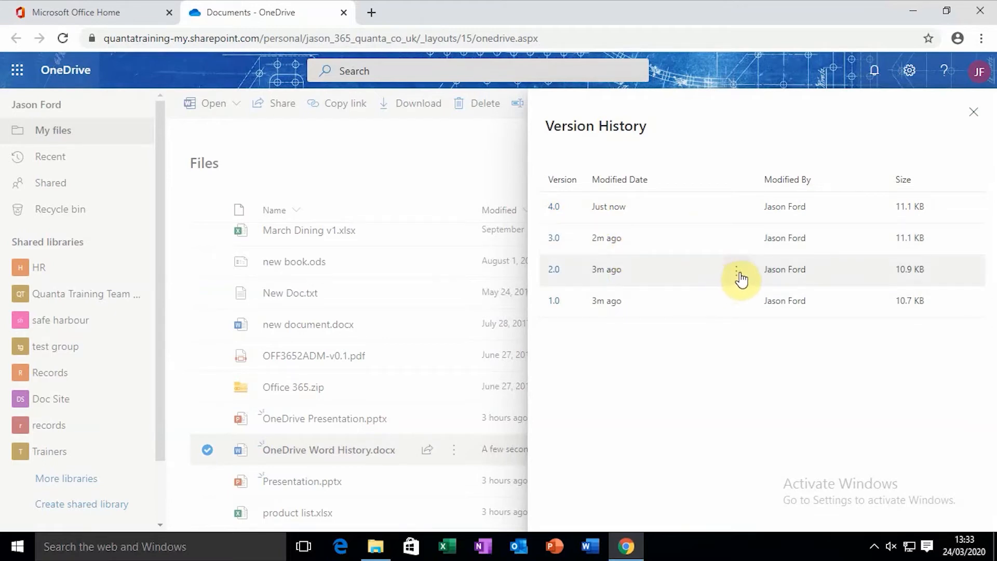
left_click(738, 272)
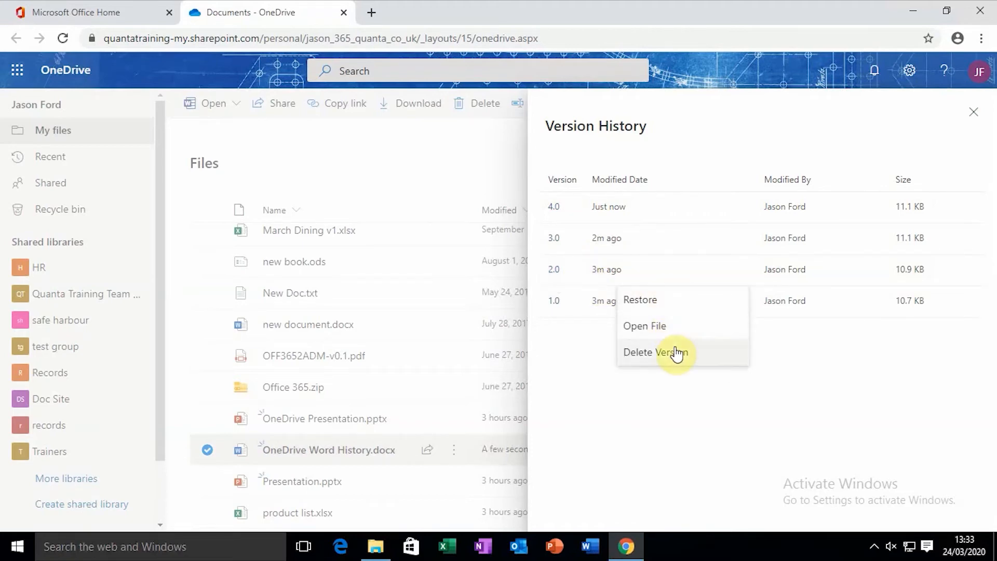
left_click(660, 326)
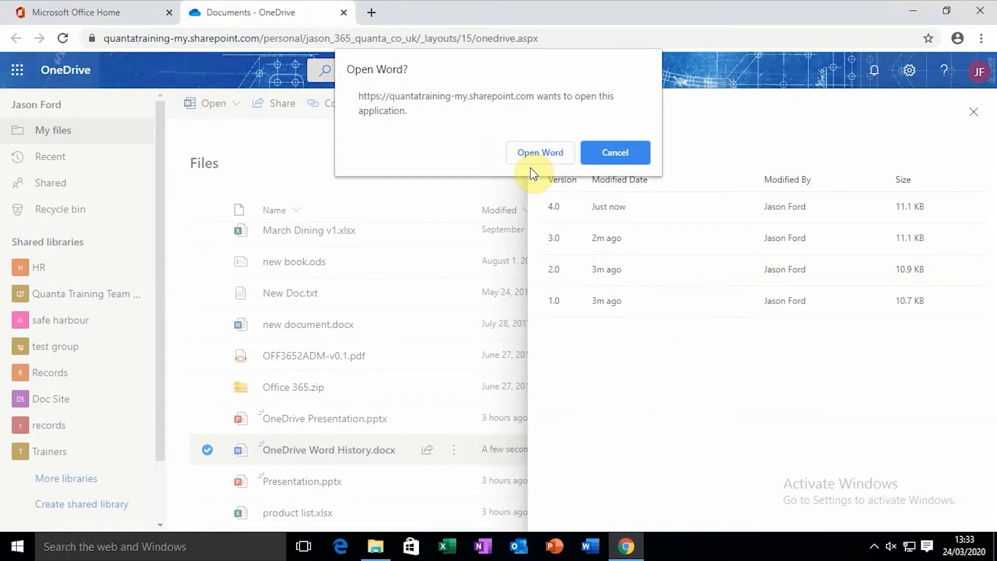
Let the Word desktop app open, then sign in with the account e-mail and password
left_click(540, 155)
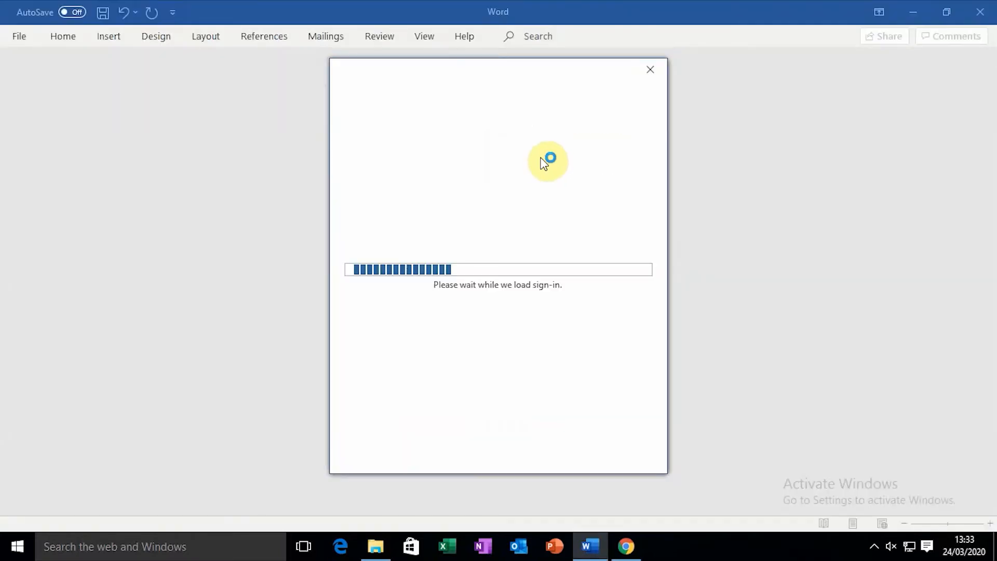
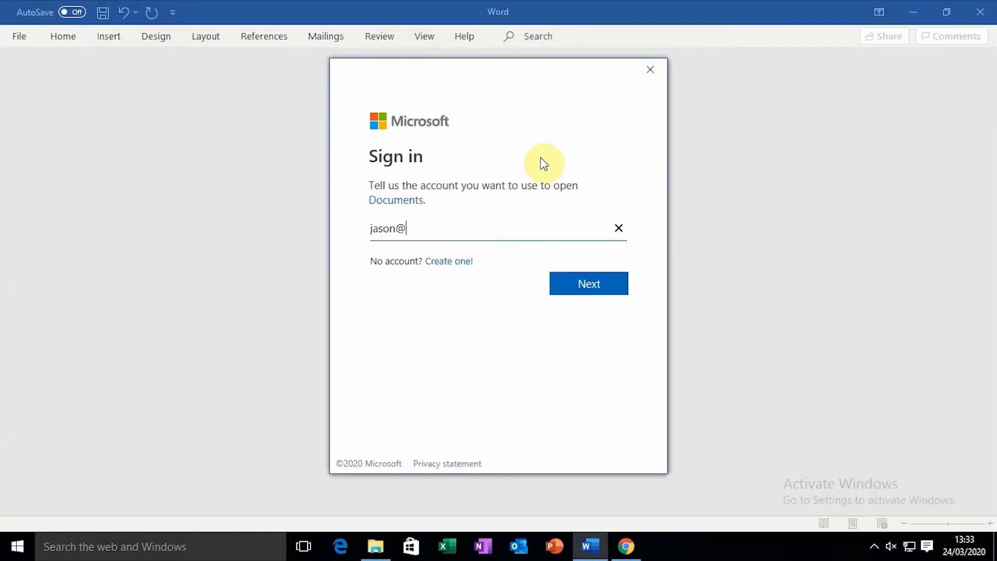
key("Return")
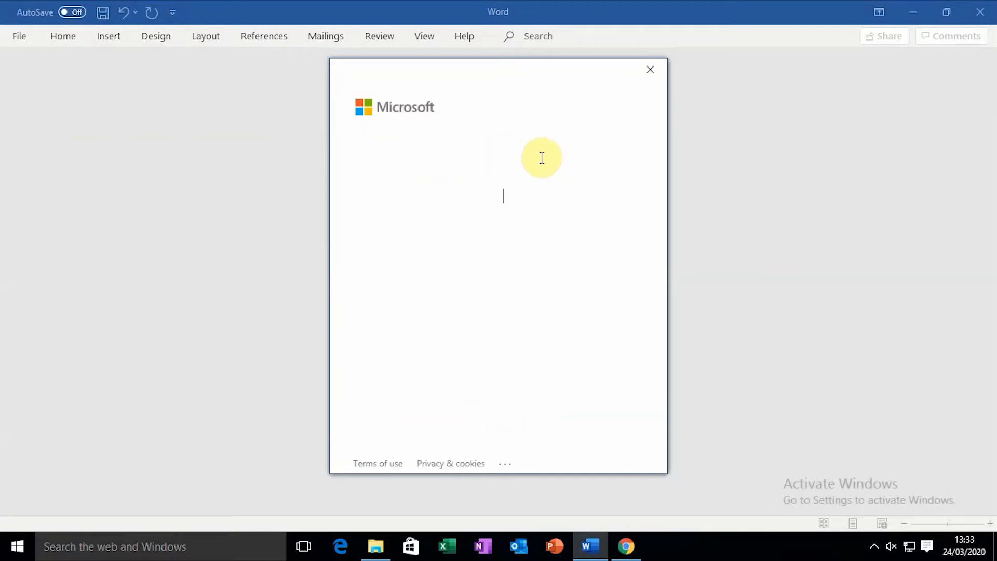
type("••••••••")
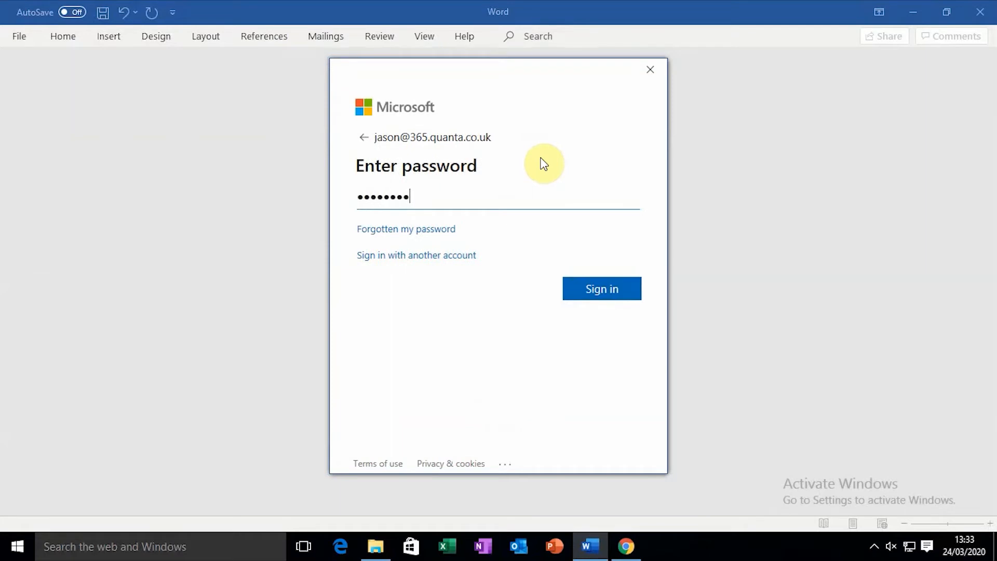
key("Return")
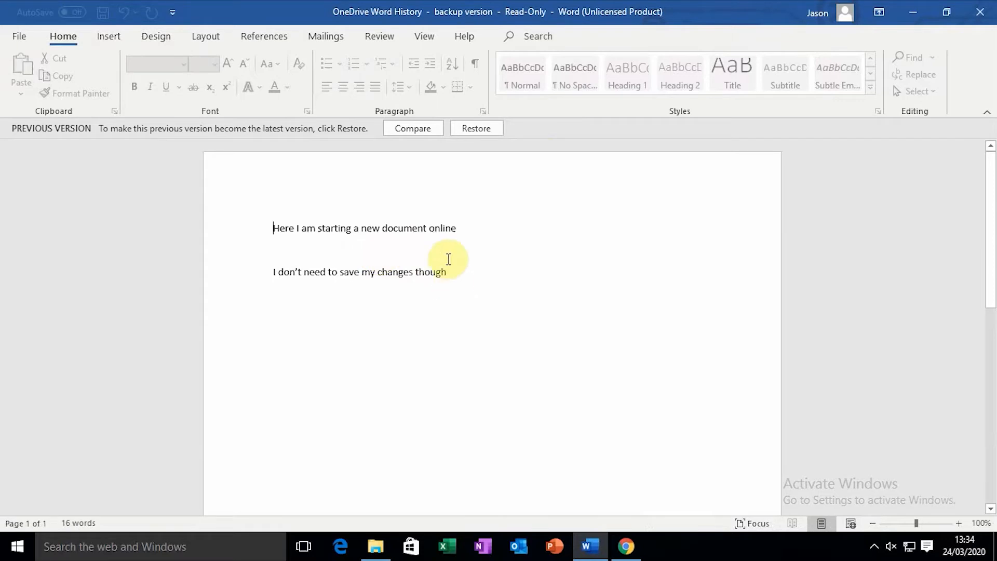
left_click(638, 335)
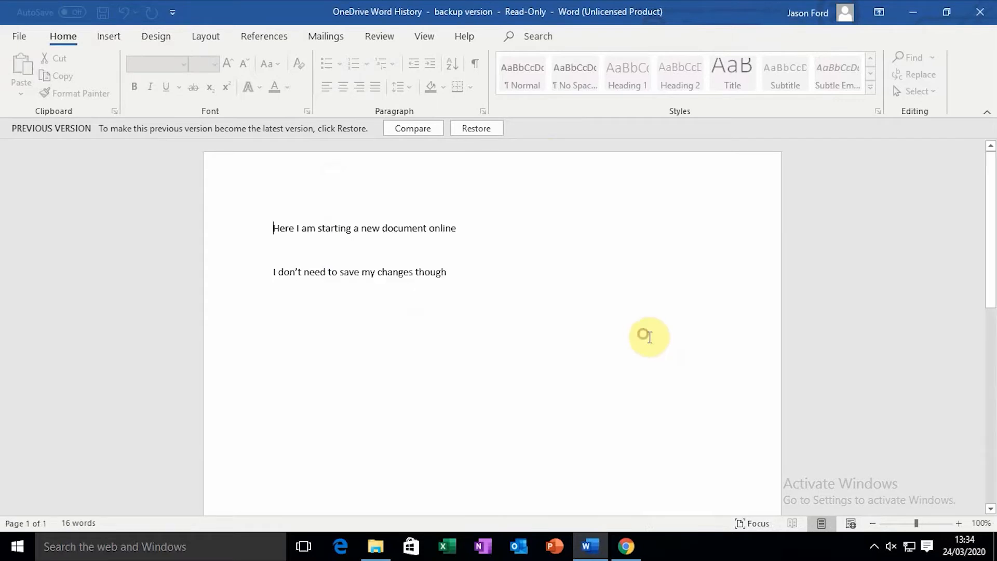
left_click(470, 274)
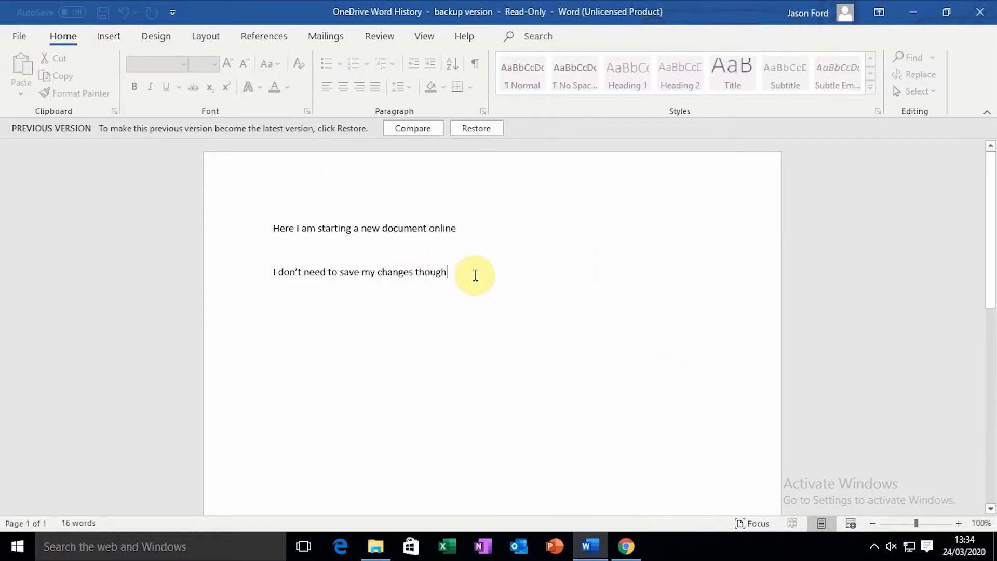
key("Return")
key("Return")
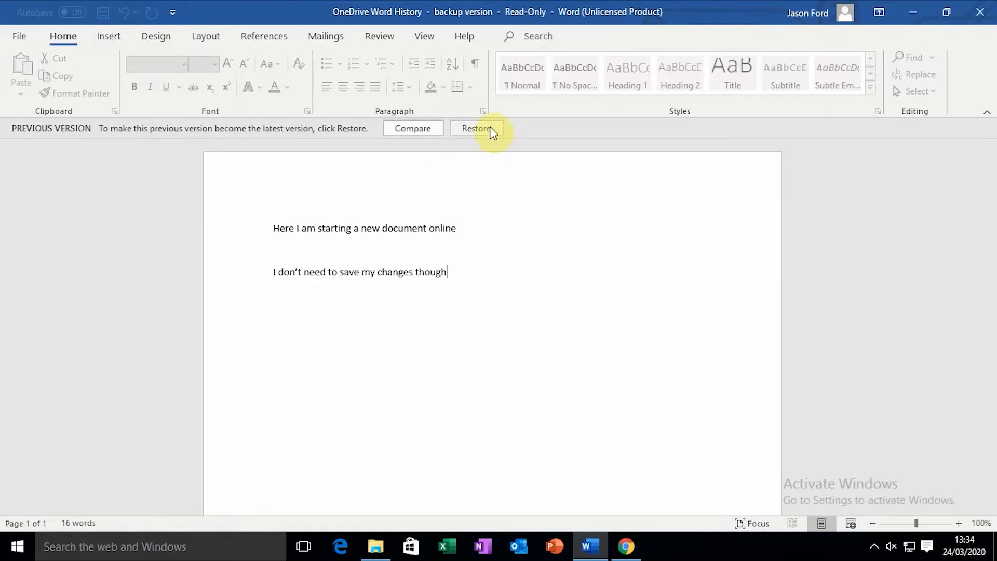
Compare the earlier version with the current one and look through each open Word window
left_click(418, 129)
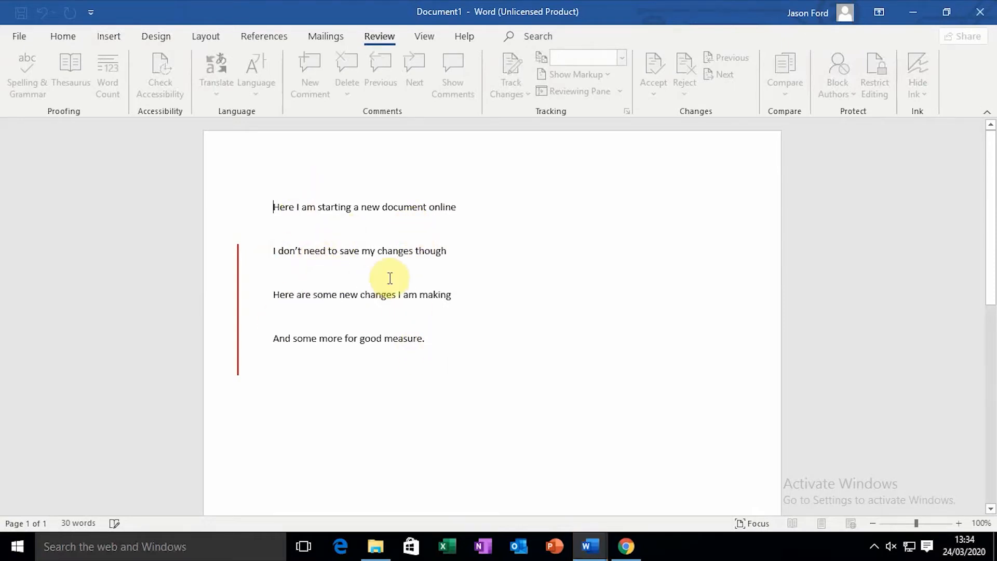
mouse_move(599, 552)
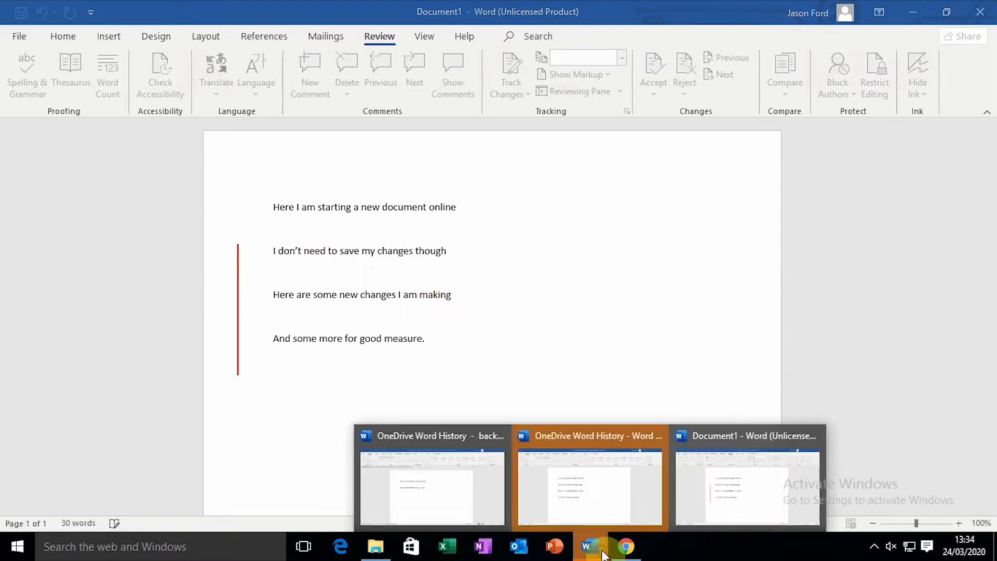
left_click(579, 494)
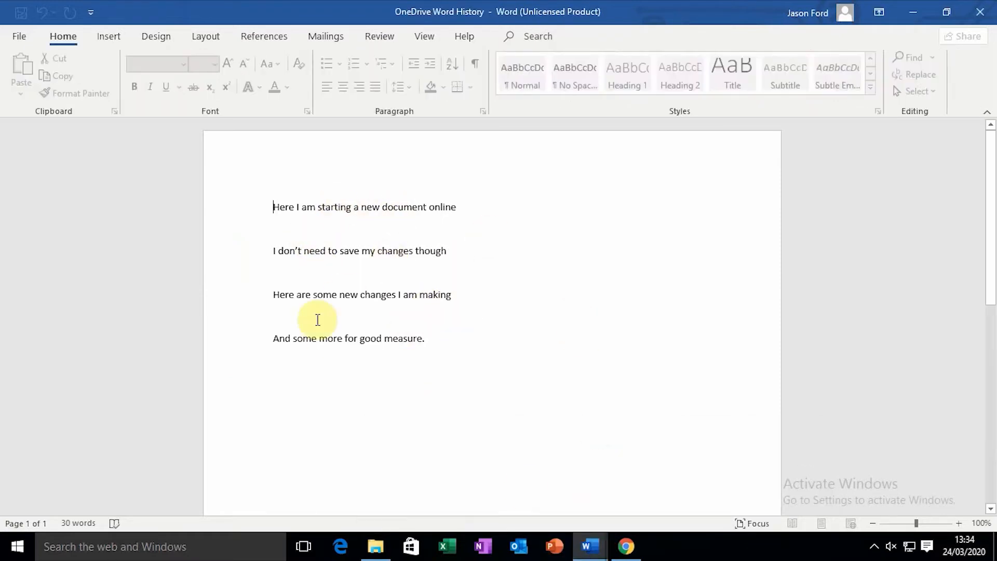
mouse_move(592, 546)
left_click(730, 491)
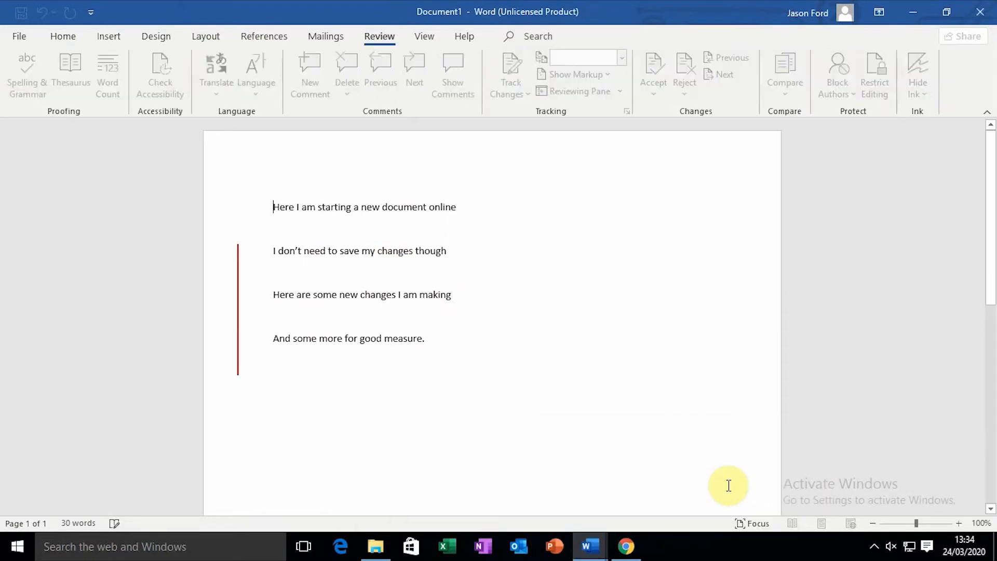
mouse_move(597, 549)
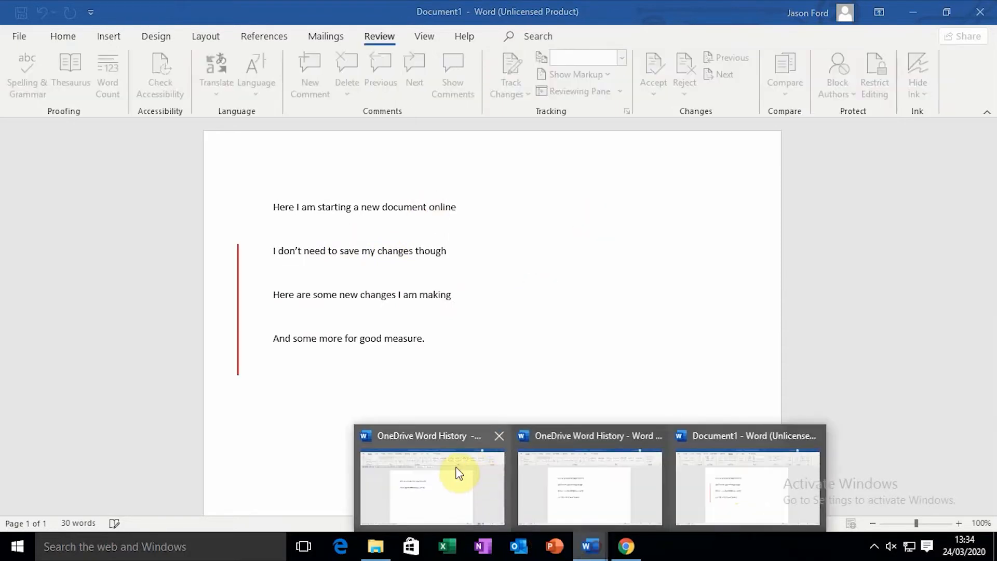
left_click(455, 470)
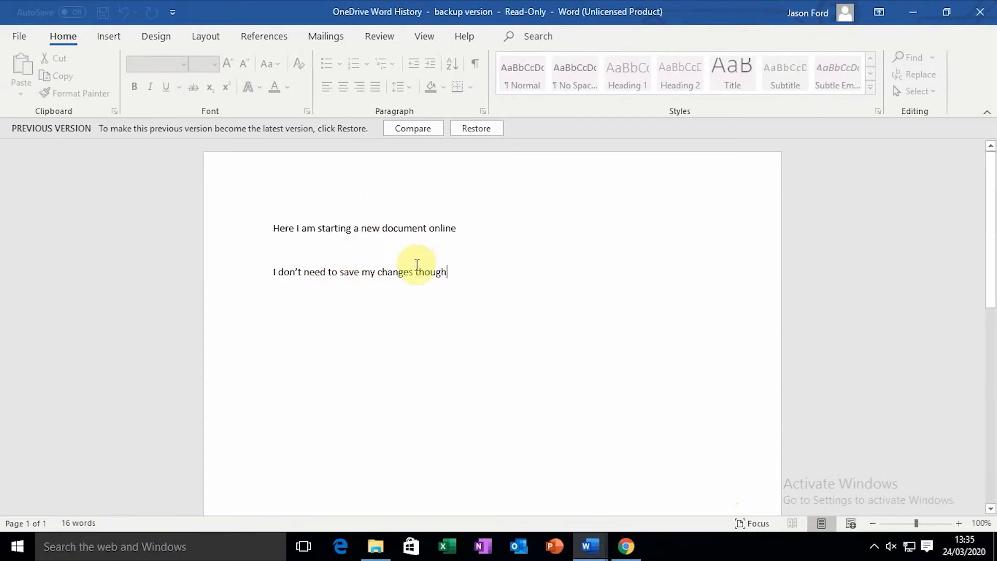
Restore the earlier version as current, then close the OneDrive Word History and Compare Result 1 windows
left_click(484, 127)
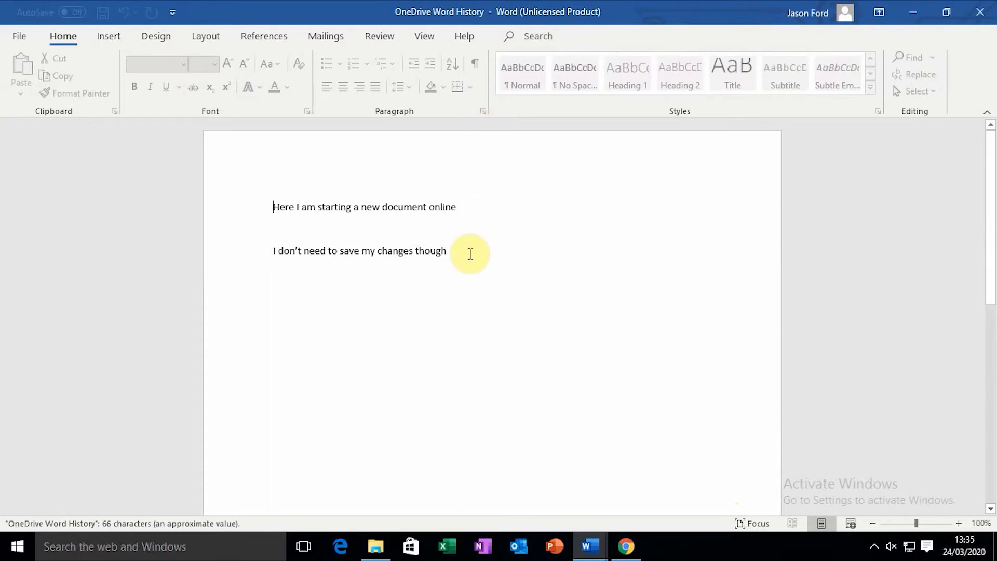
left_click(484, 249)
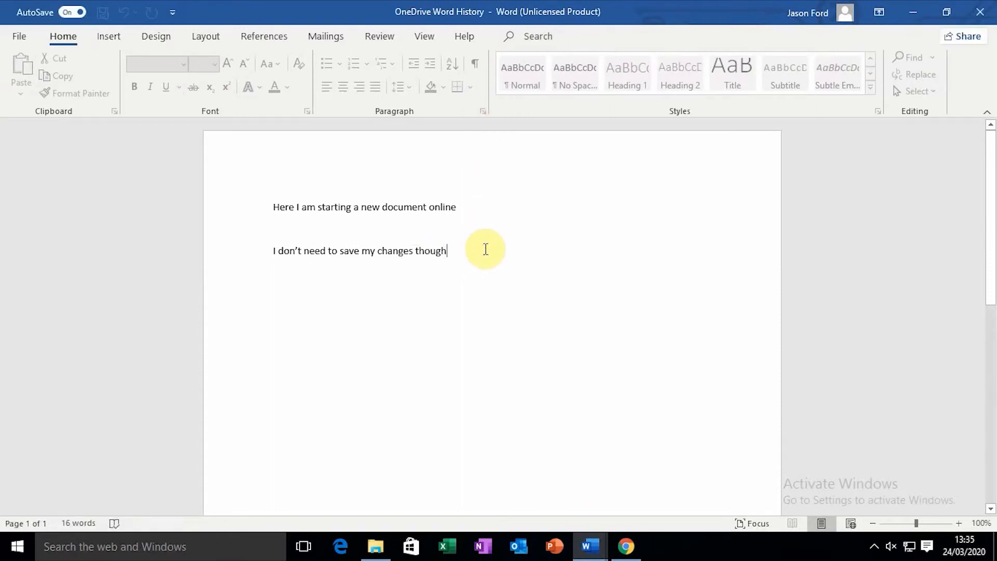
key("Return")
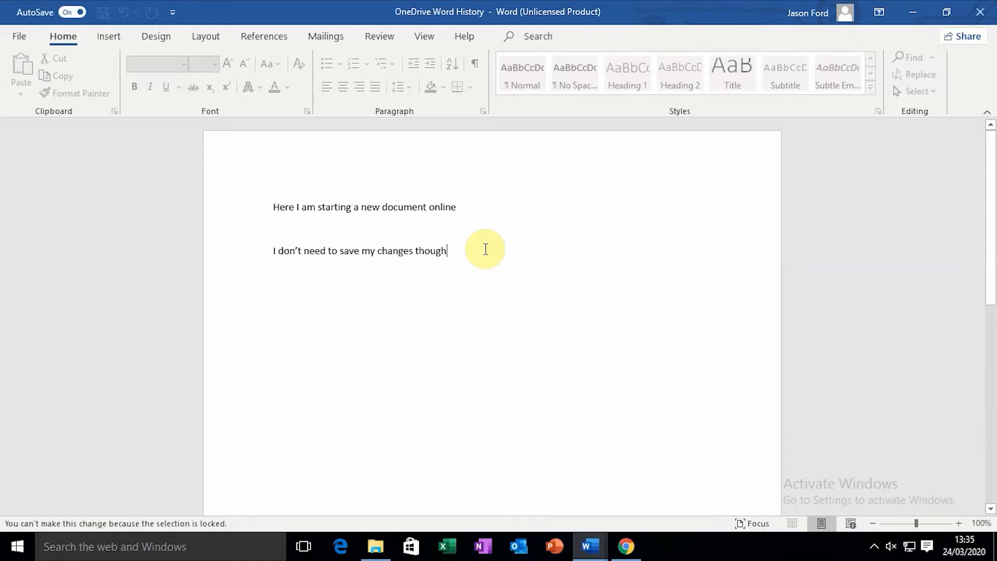
left_click(985, 8)
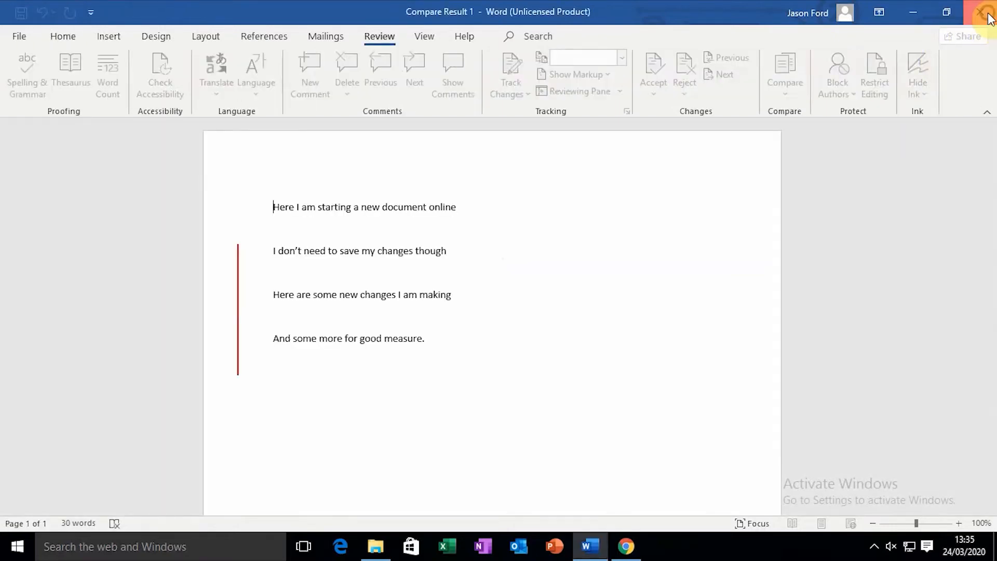
left_click(987, 14)
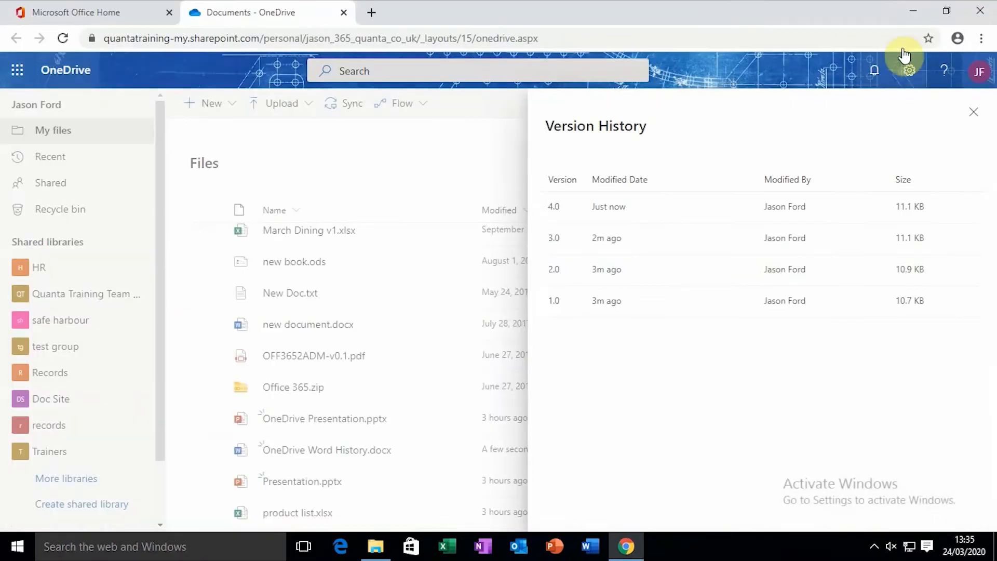
Reopen the version history of OneDrive Word History.docx to confirm versions 1.0 through 5.0
left_click(975, 115)
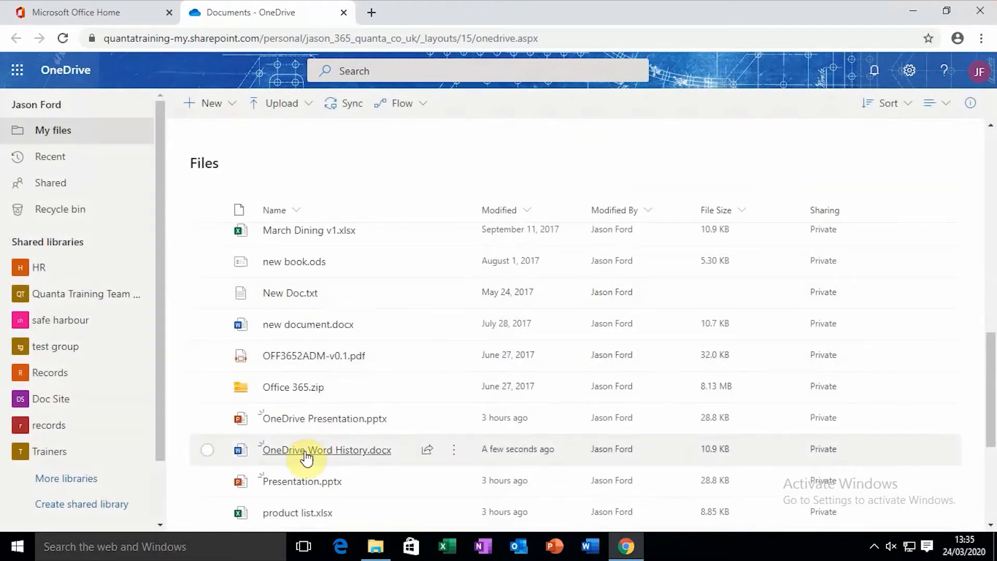
right_click(307, 457)
mouse_move(412, 427)
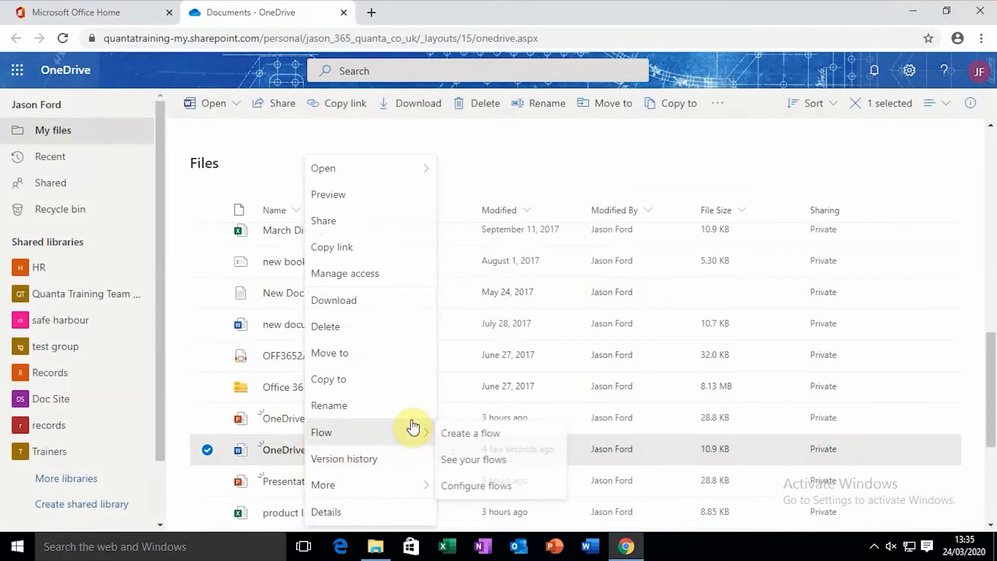
left_click(357, 467)
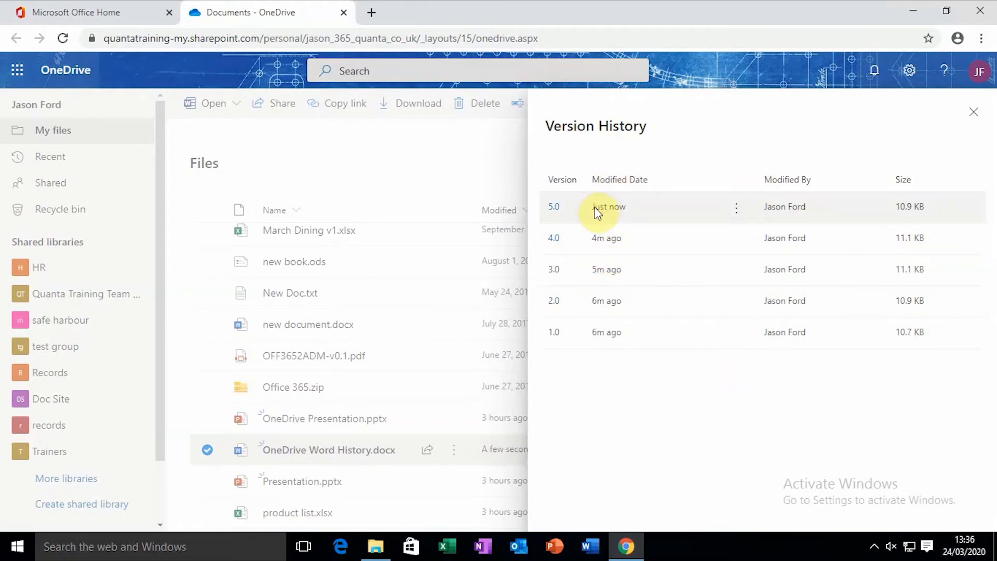
left_click(969, 115)
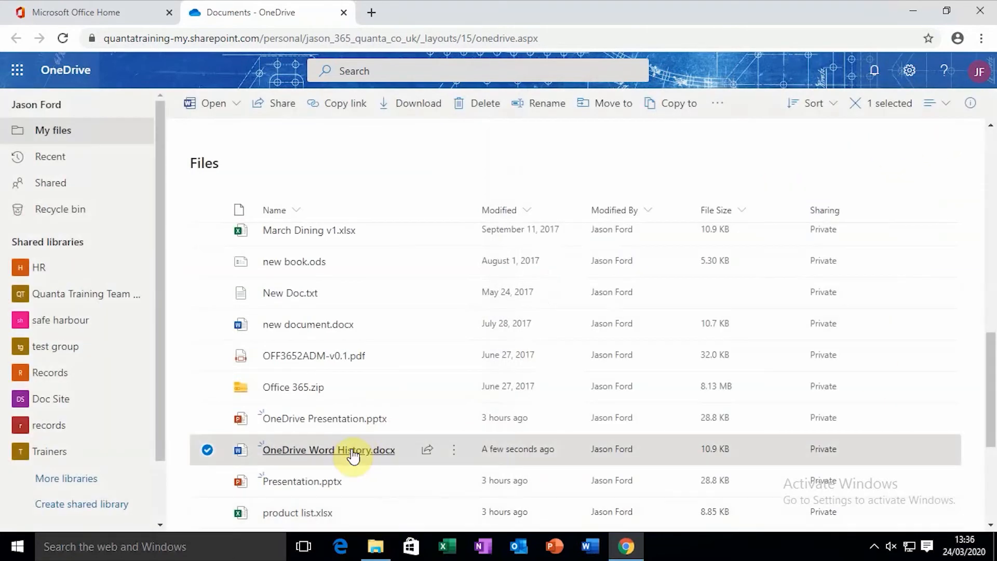
left_click(349, 450)
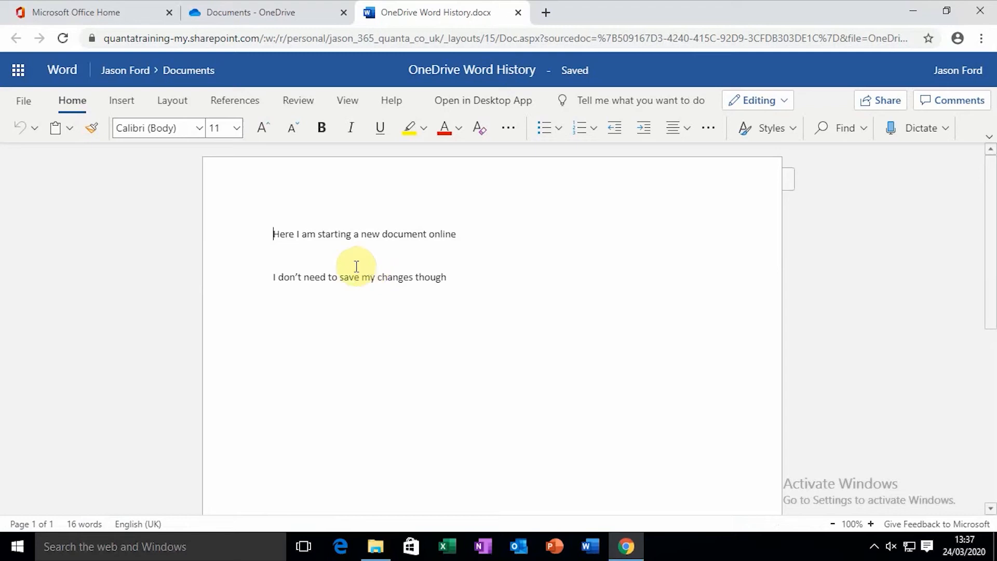
left_click(518, 13)
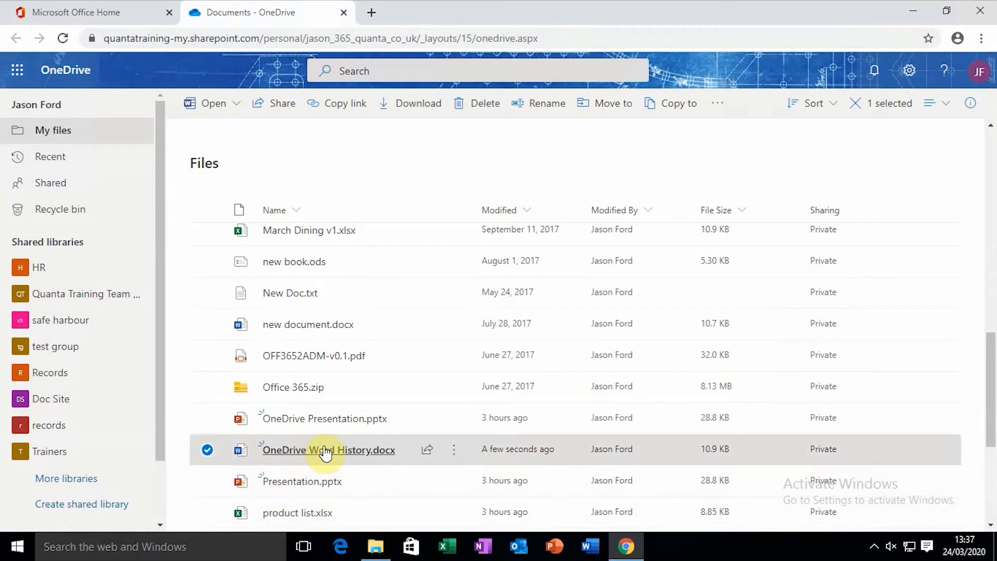
Delete the selected OneDrive Word History.docx and confirm sending it to the recycle bin
left_click(484, 107)
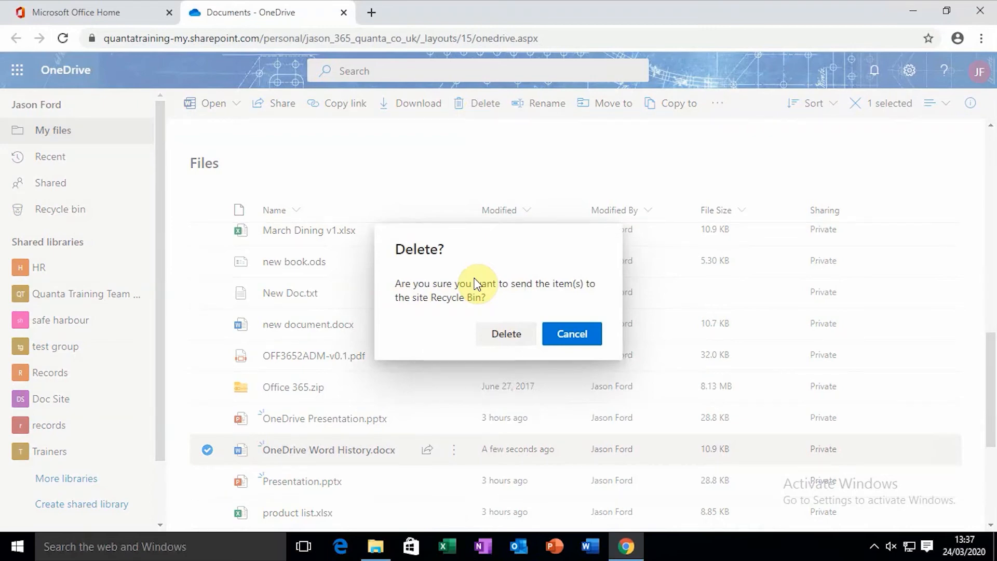
left_click(501, 335)
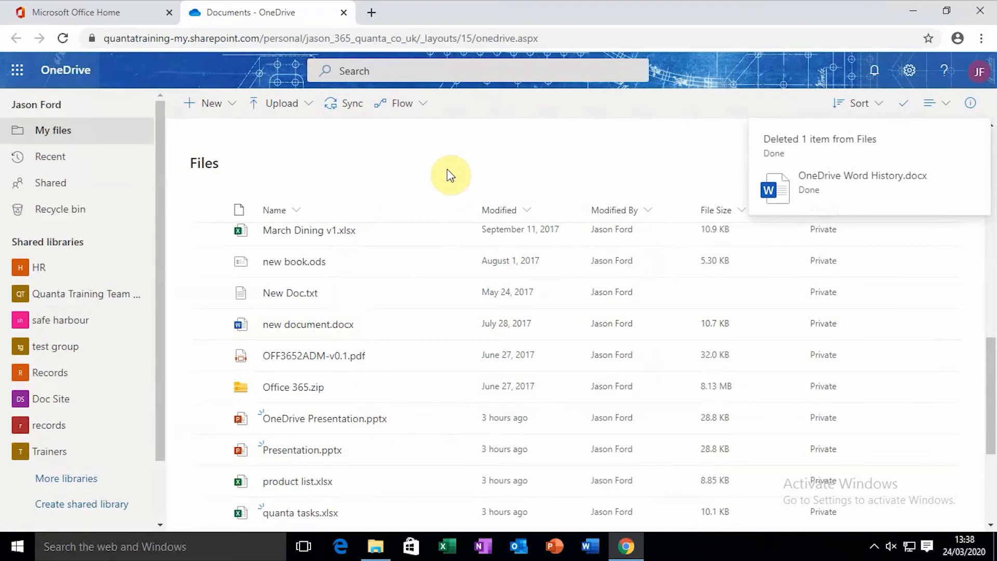
Go to the Recycle bin from the left navigation pane
left_click(85, 213)
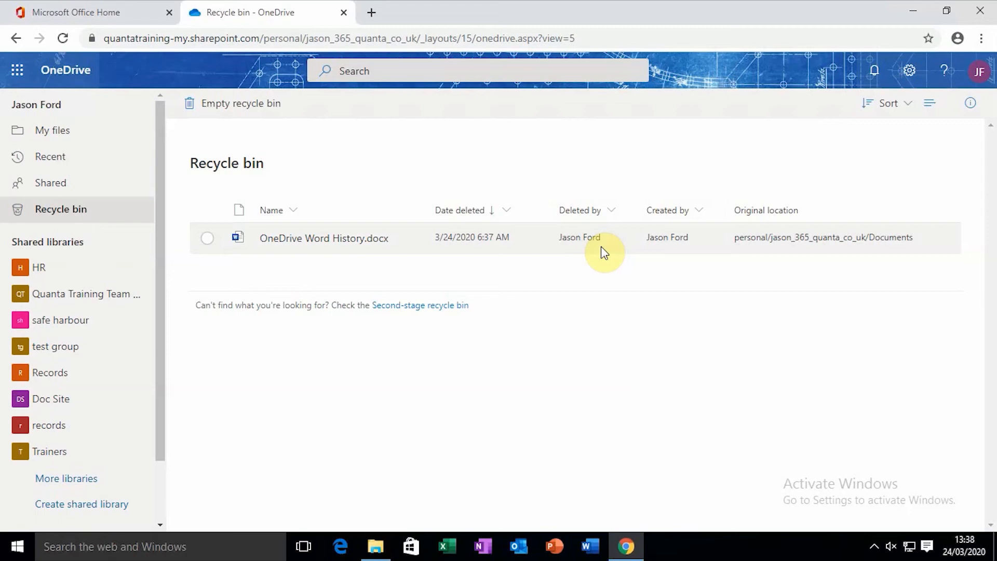
Permanently delete OneDrive Word History.docx from the Recycle bin, leaving it empty
right_click(322, 237)
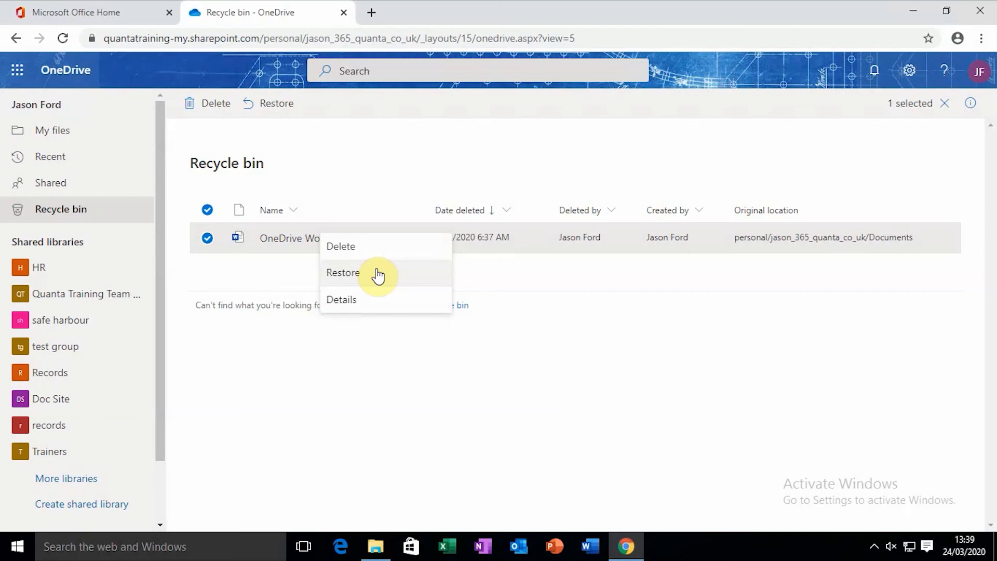
left_click(395, 249)
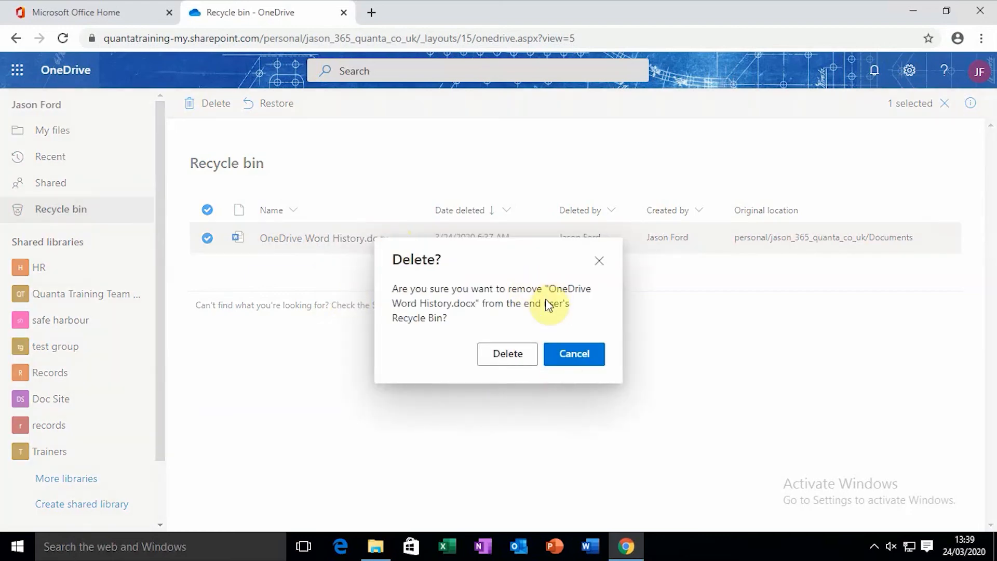
left_click(509, 354)
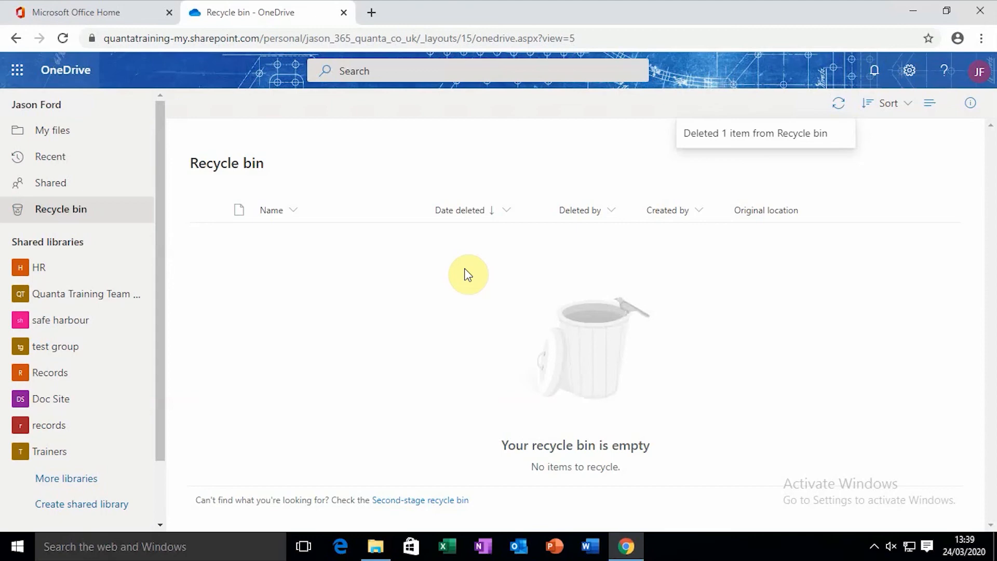
Open the Second-stage recycle bin via the link at the bottom of the page
left_click(440, 502)
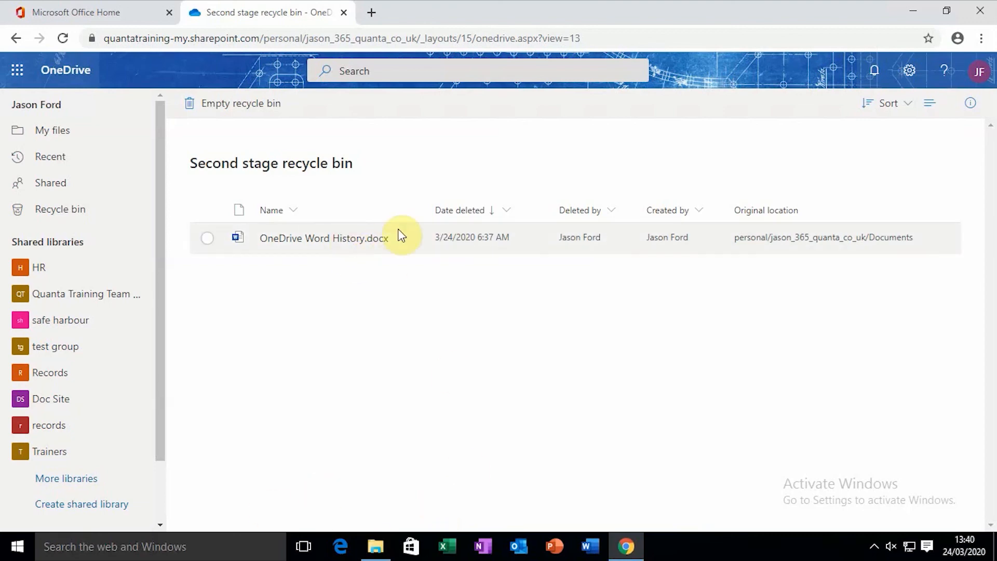
Restore OneDrive Word History.docx from the second-stage recycle bin and return to My files
right_click(366, 237)
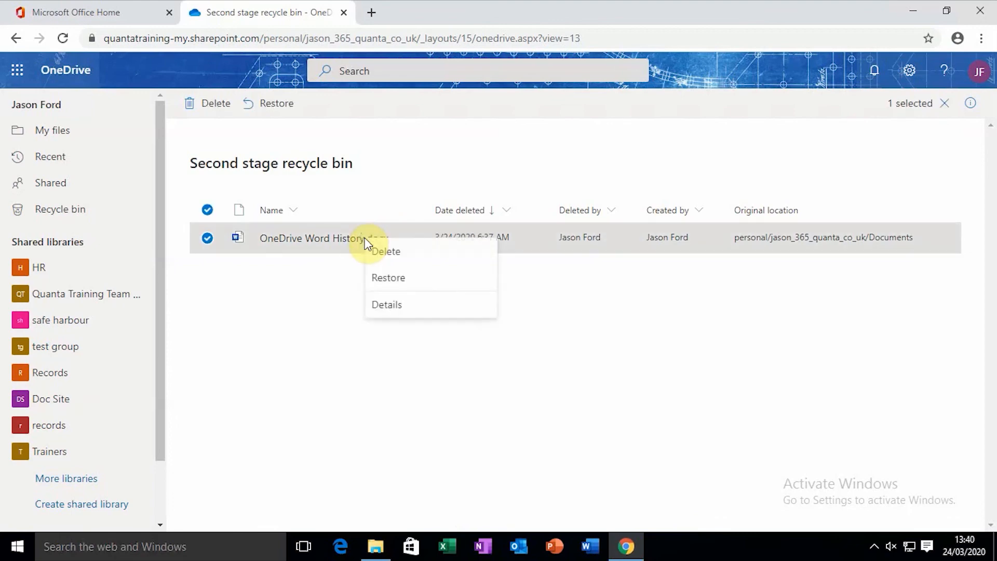
left_click(378, 275)
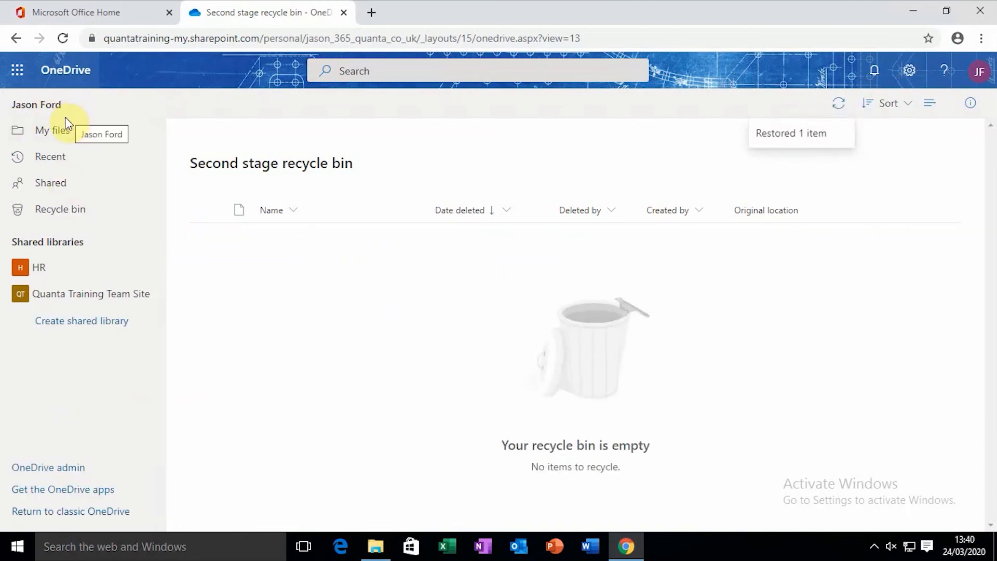
left_click(62, 130)
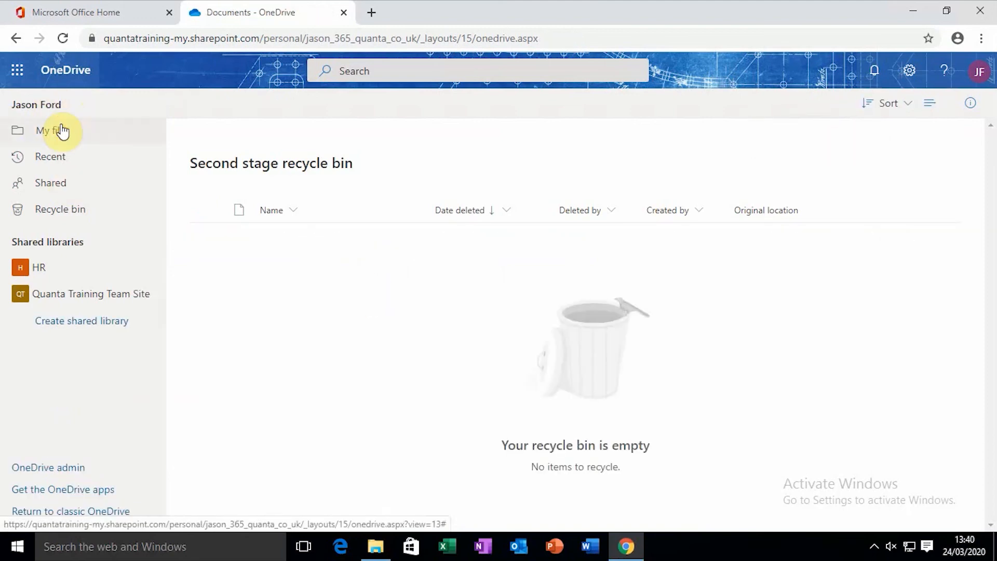
Show the restored file's version history, still listing versions 1.0 through 5.0
scroll(364, 278, "down", 3)
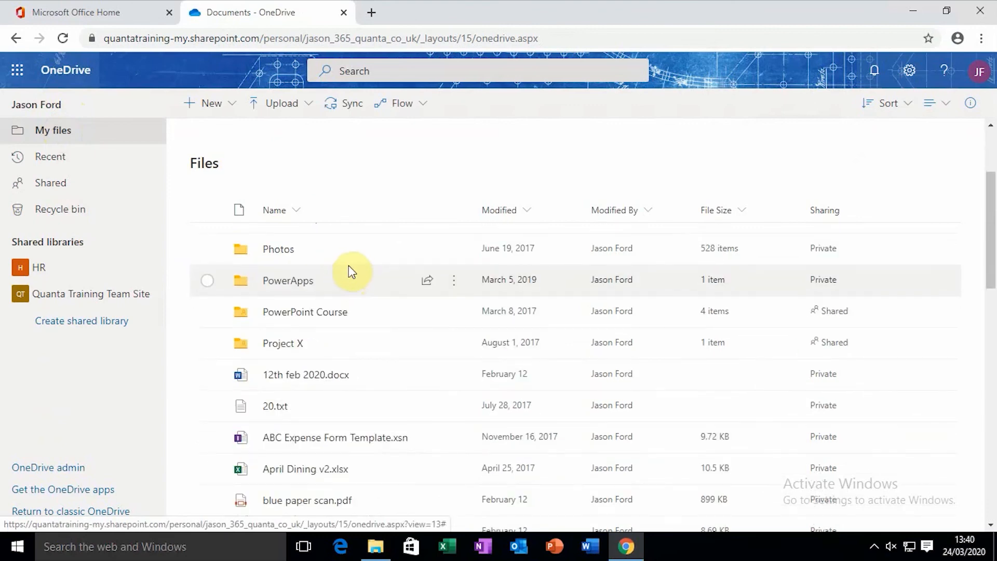
scroll(351, 283, "down", 10)
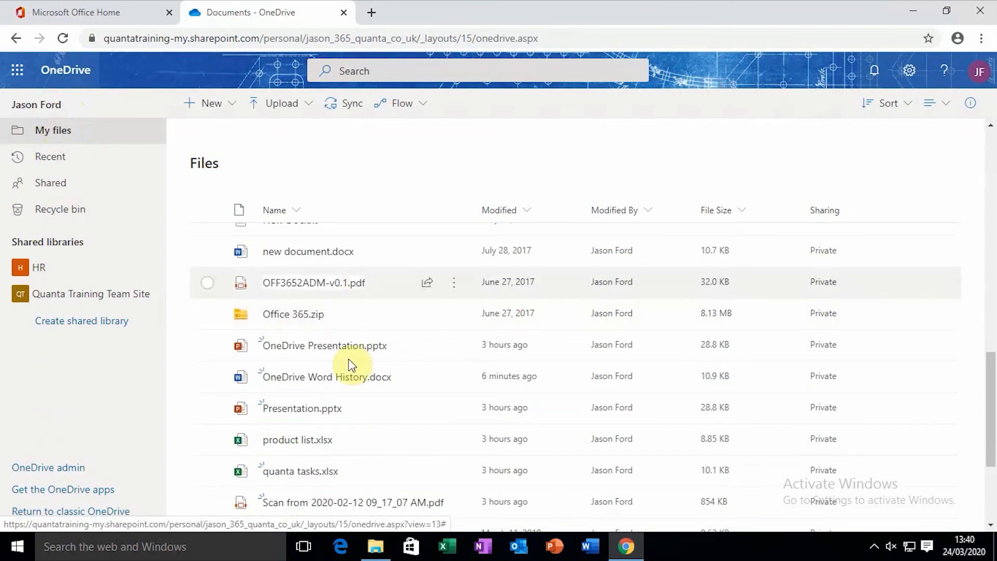
mouse_move(343, 378)
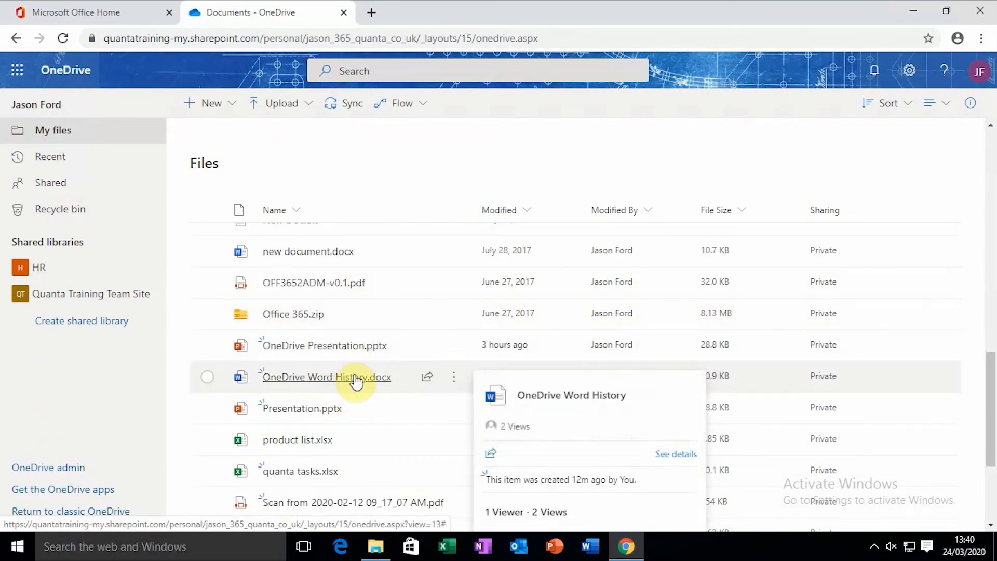
right_click(356, 379)
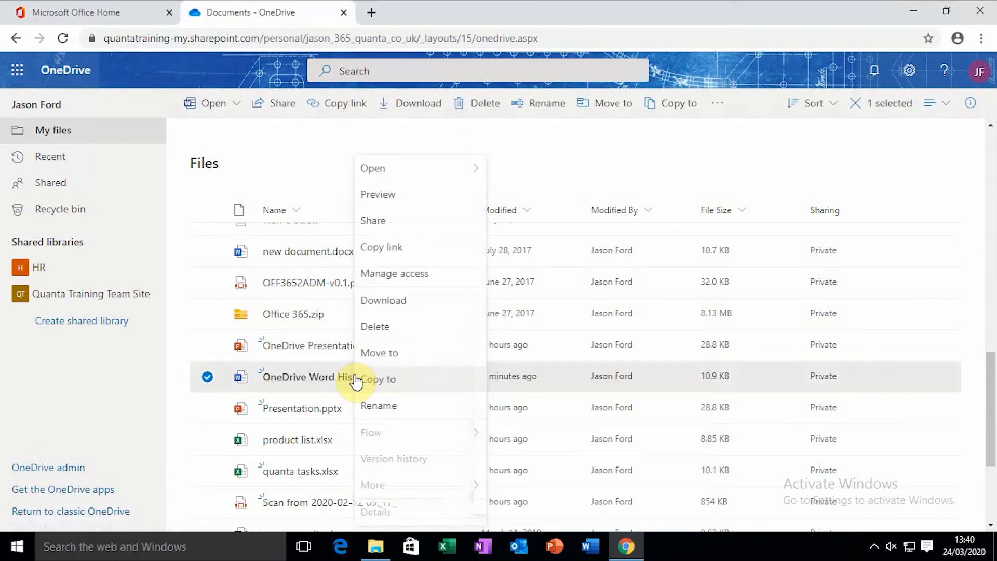
left_click(404, 459)
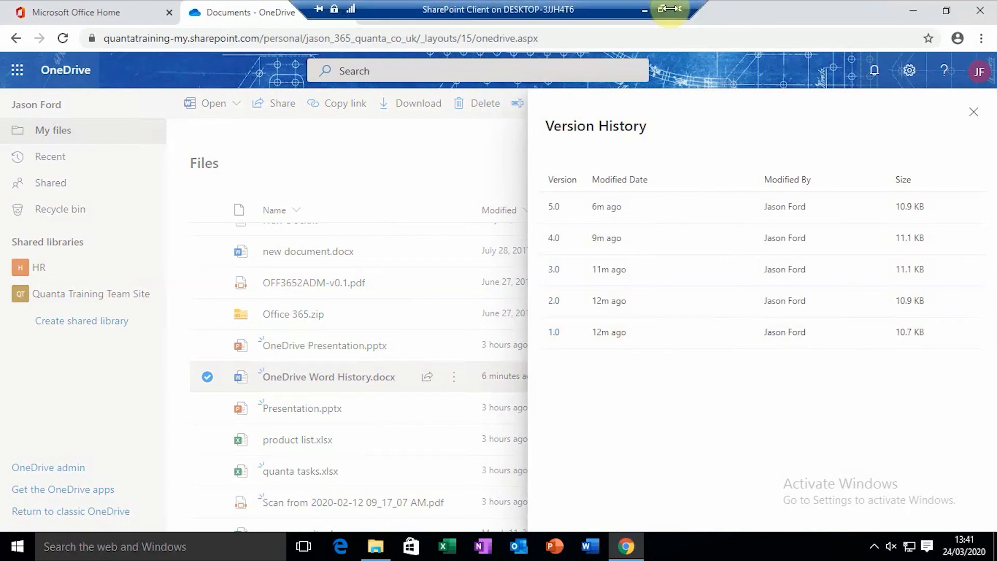
left_click(640, 4)
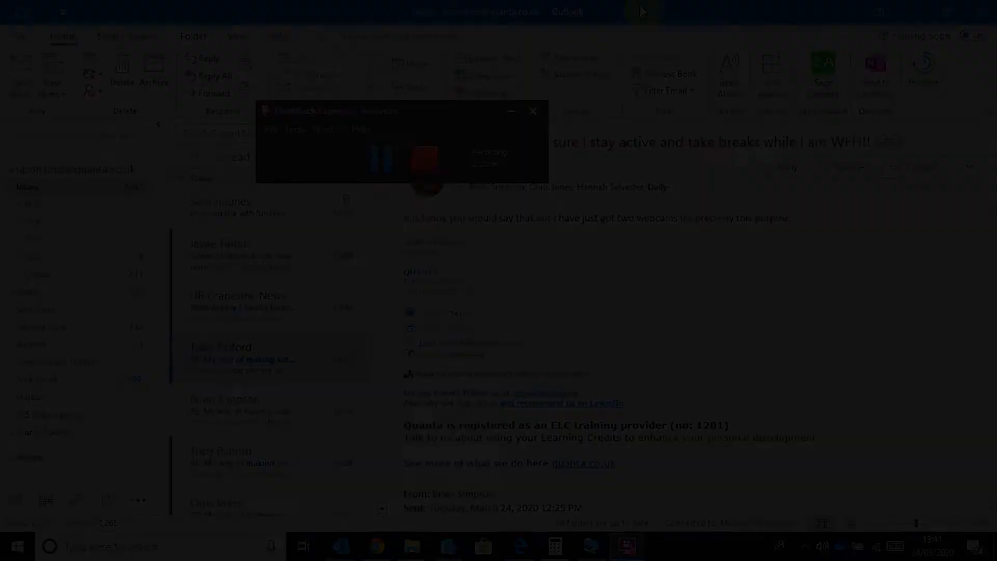